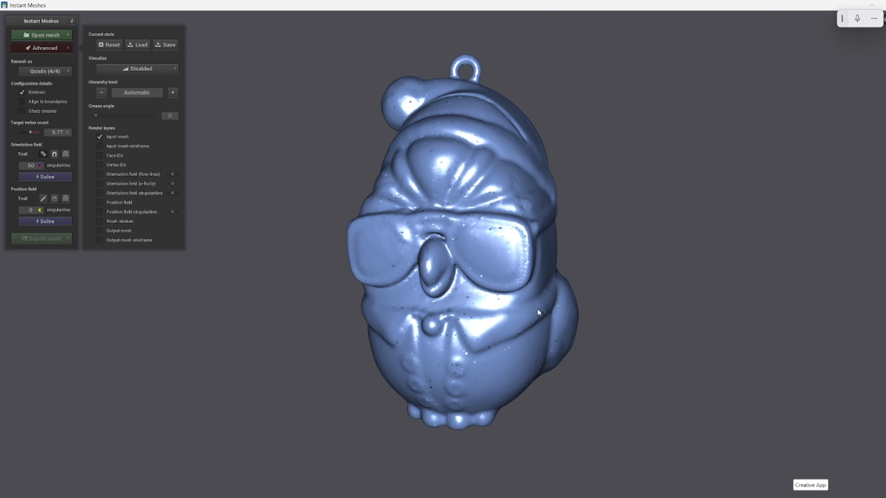
# Step: Comb the orientation field along the front collar edge on both sides of the figure
pyautogui.moveTo(538, 308); pyautogui.dragTo(531, 317)
pyautogui.moveTo(487, 338); pyautogui.dragTo(486, 336)
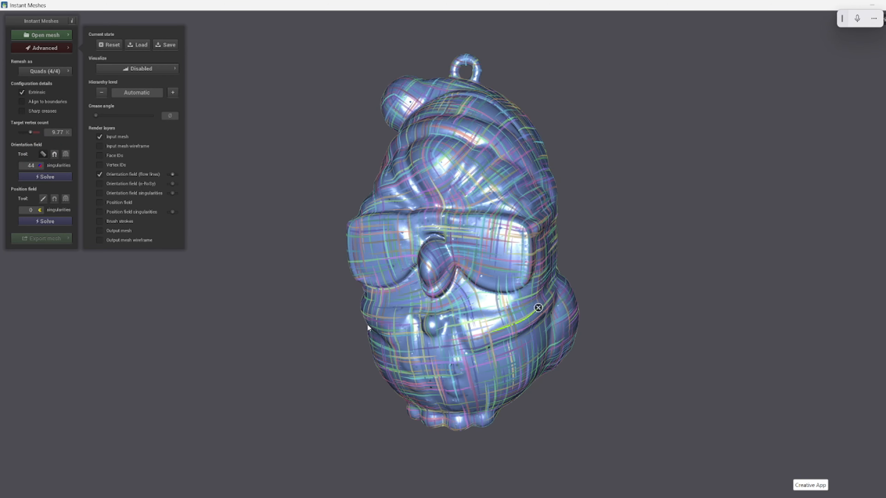
pyautogui.click(43, 155)
pyautogui.moveTo(319, 369); pyautogui.dragTo(485, 323)
pyautogui.click(42, 154)
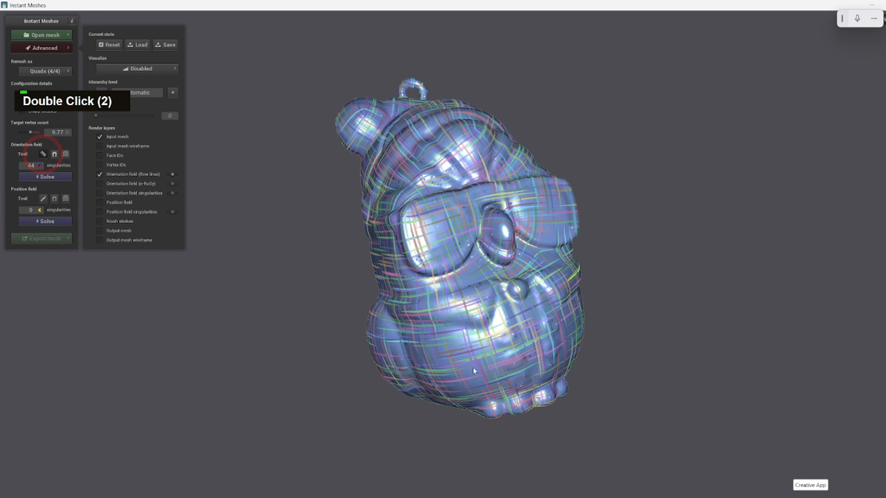
pyautogui.moveTo(423, 310); pyautogui.dragTo(474, 307)
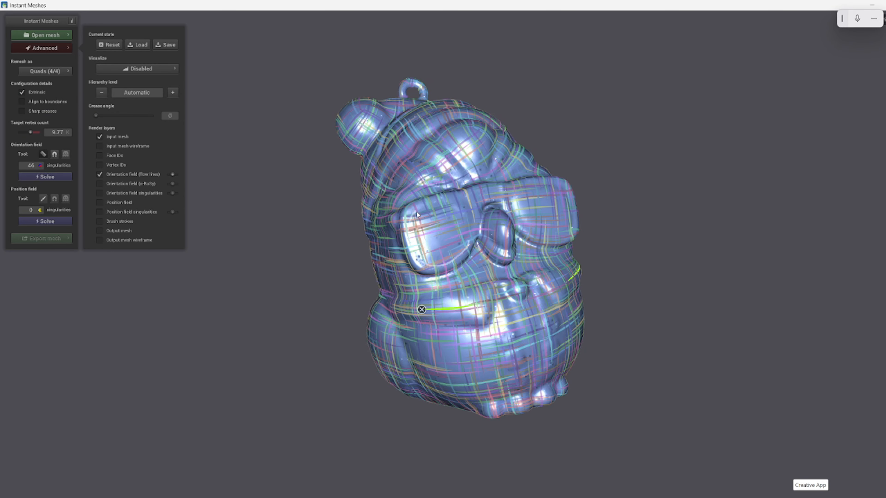
# Step: Comb the orientation field around both sunglasses lenses, along the front hair strands and around the base of the hat's pompom
pyautogui.moveTo(447, 206); pyautogui.dragTo(468, 240)
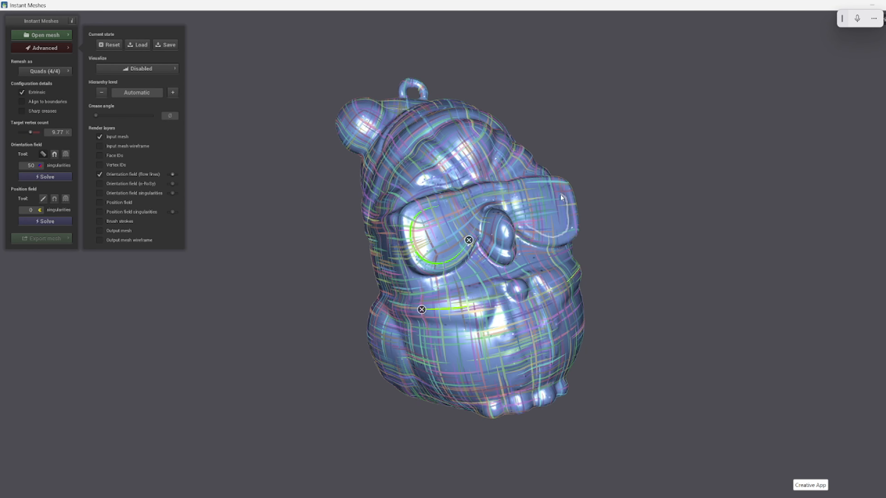
pyautogui.moveTo(532, 191); pyautogui.dragTo(524, 193)
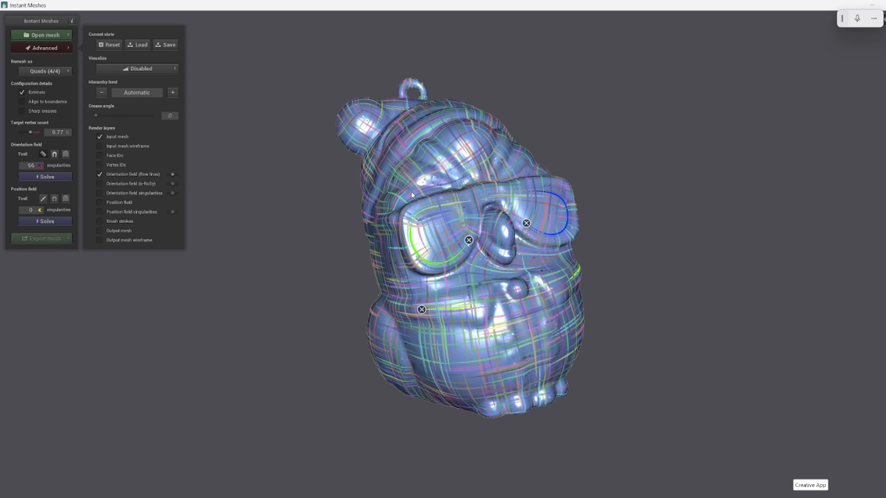
pyautogui.moveTo(418, 160)
pyautogui.mouseDown()
pyautogui.moveTo(449, 177)
pyautogui.moveTo(459, 158)
pyautogui.mouseUp()
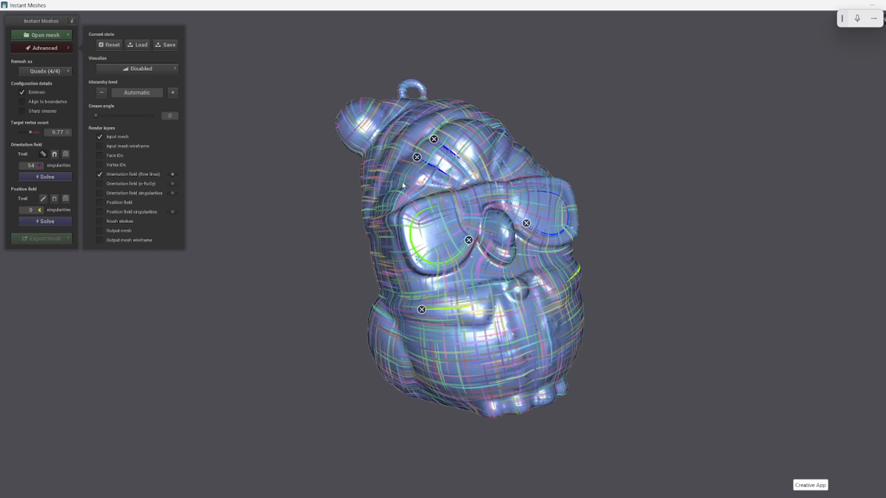
pyautogui.moveTo(423, 184); pyautogui.dragTo(401, 181)
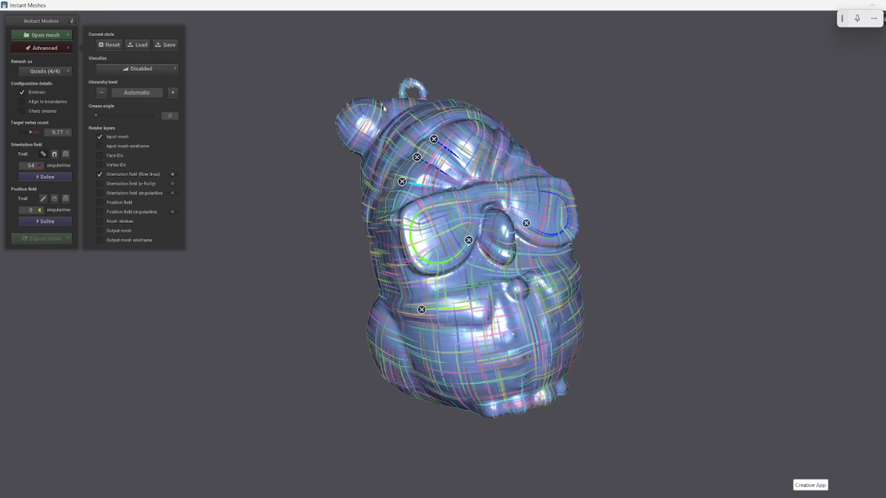
pyautogui.moveTo(366, 150); pyautogui.dragTo(362, 179)
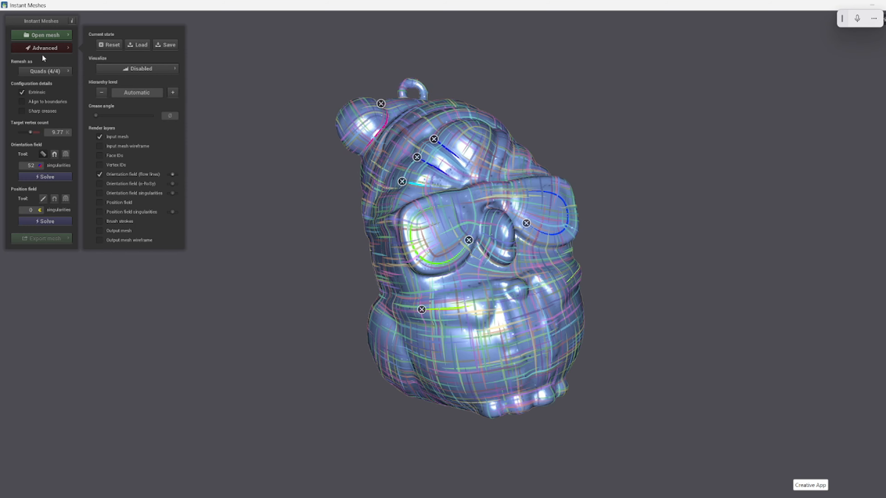
# Step: On the figure's side opposite the pompom, comb the orientation field along the hair strands and the sunglasses' temple
pyautogui.click(42, 156)
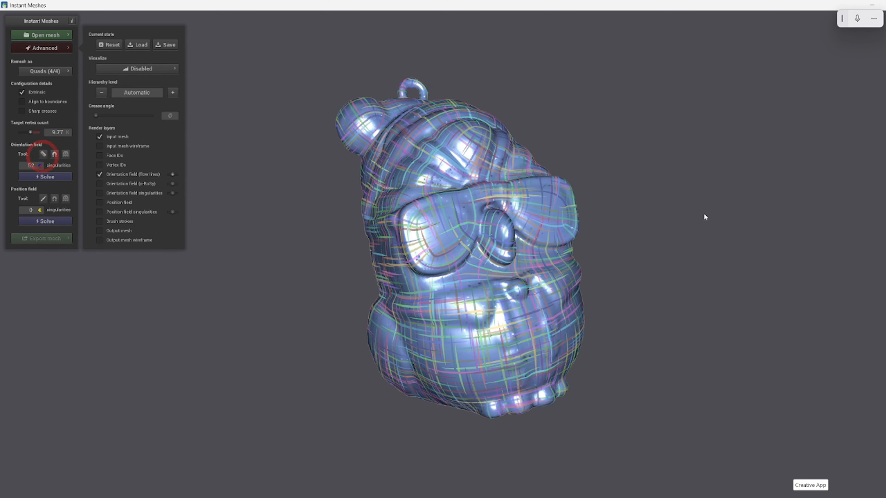
pyautogui.moveTo(703, 213)
pyautogui.mouseDown()
pyautogui.moveTo(456, 276)
pyautogui.moveTo(156, 180)
pyautogui.mouseUp()
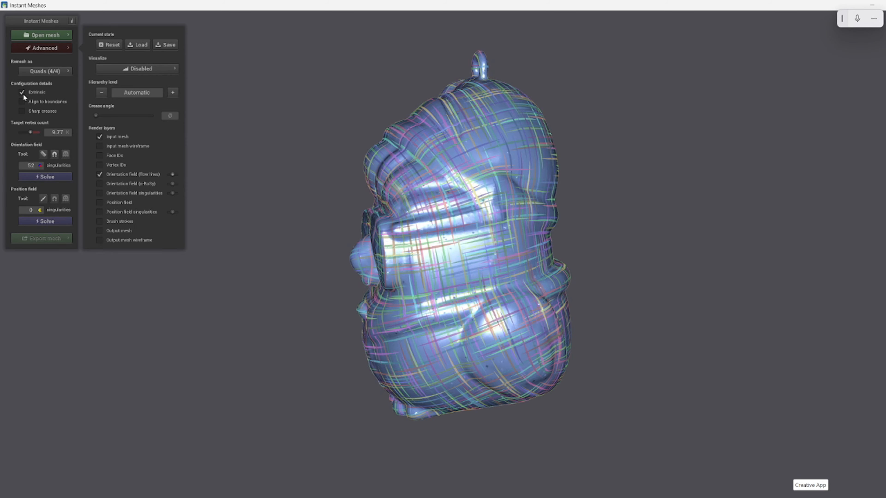
pyautogui.click(43, 154)
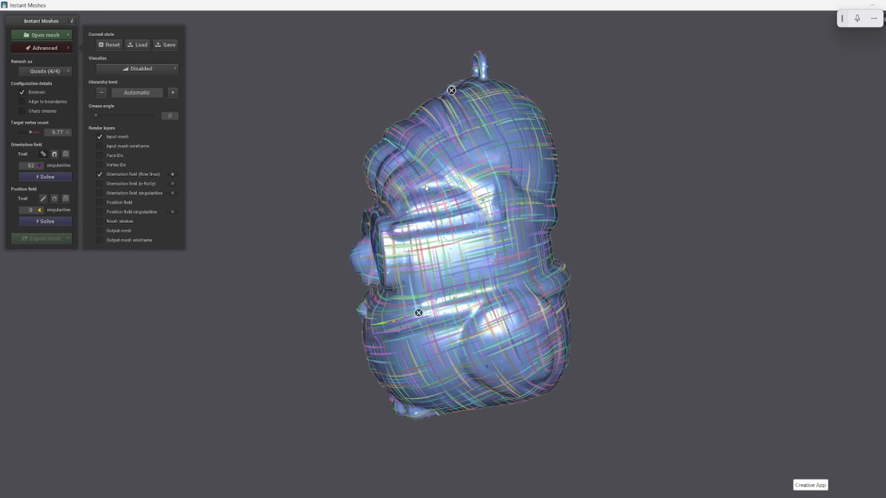
pyautogui.moveTo(398, 166); pyautogui.dragTo(384, 182)
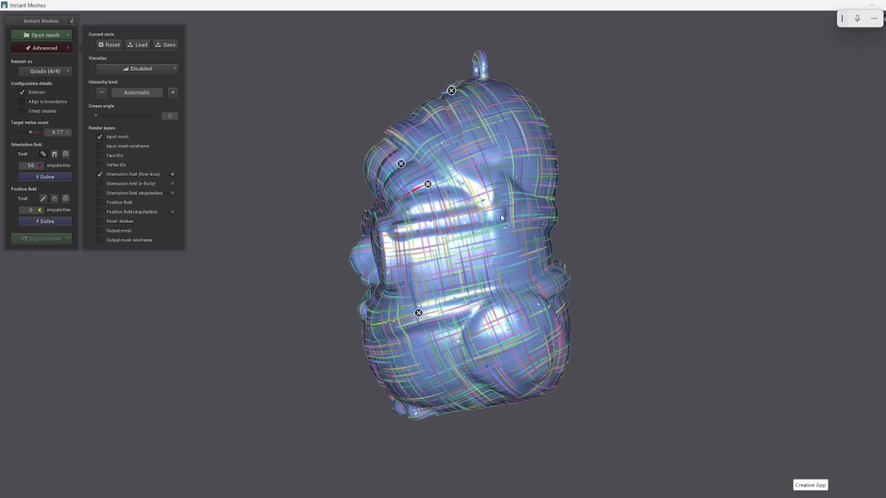
pyautogui.moveTo(501, 214); pyautogui.dragTo(405, 227)
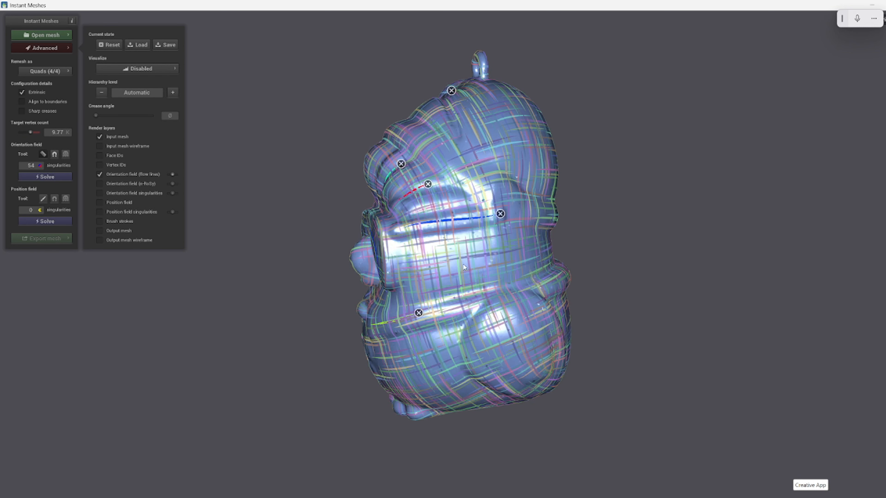
# Step: Comb the orientation field along the back of the collar and down the edge of the wing on this side
pyautogui.moveTo(560, 264)
pyautogui.mouseDown()
pyautogui.moveTo(546, 283)
pyautogui.moveTo(449, 313)
pyautogui.mouseUp()
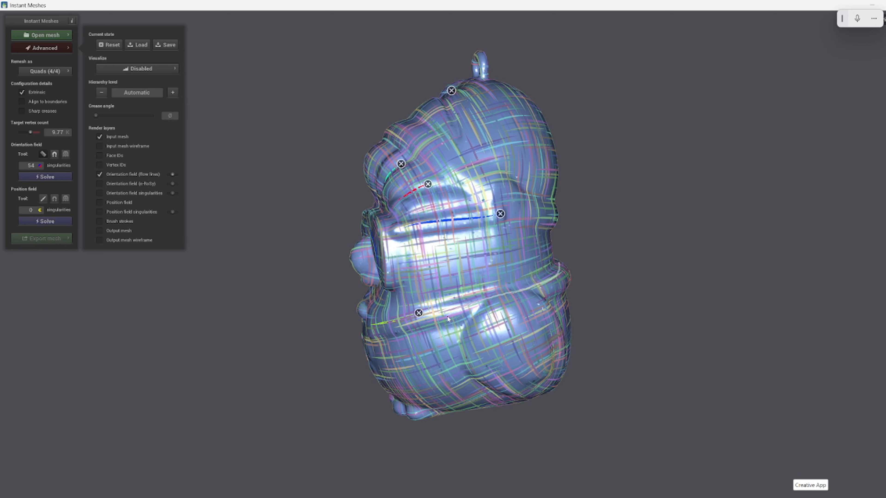
pyautogui.click(560, 263)
pyautogui.moveTo(558, 265); pyautogui.dragTo(539, 285)
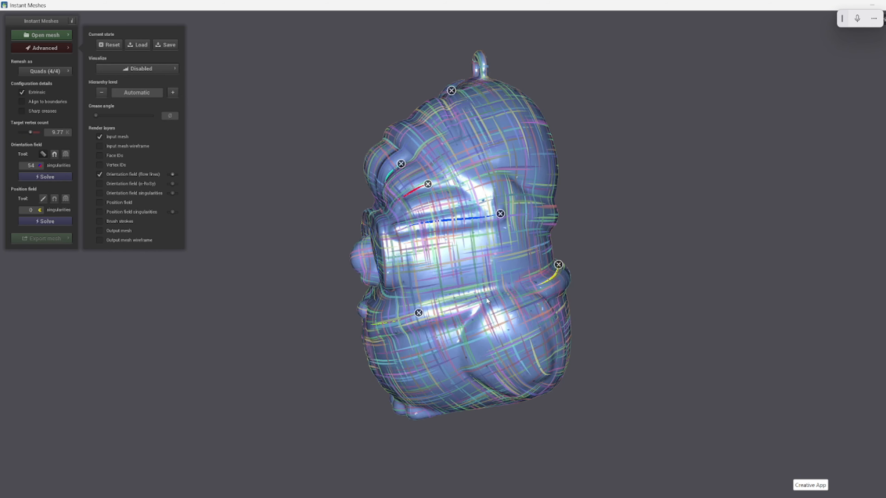
pyautogui.moveTo(487, 300)
pyautogui.mouseDown()
pyautogui.moveTo(463, 362)
pyautogui.moveTo(498, 402)
pyautogui.mouseUp()
# Step: On the figure's back, comb the orientation field along both wing edges, the collar and the base of the pompom
pyautogui.click(42, 154)
pyautogui.moveTo(676, 241); pyautogui.dragTo(364, 273)
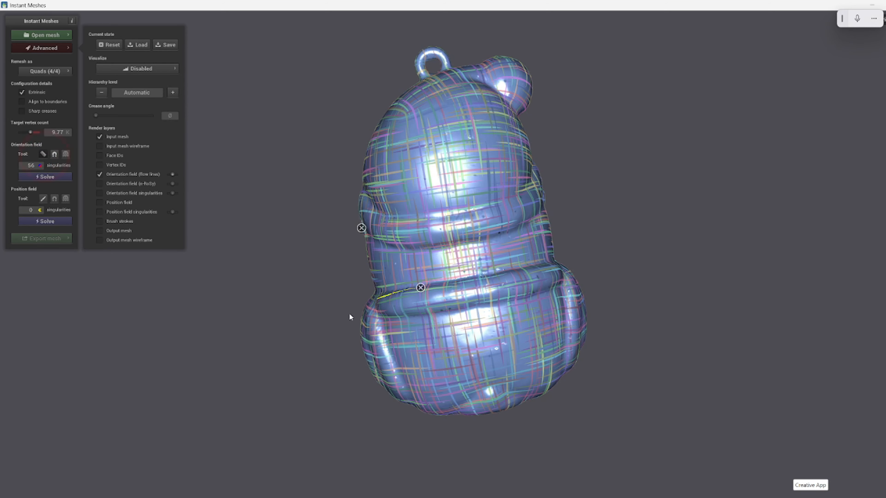
pyautogui.moveTo(381, 325); pyautogui.dragTo(402, 377)
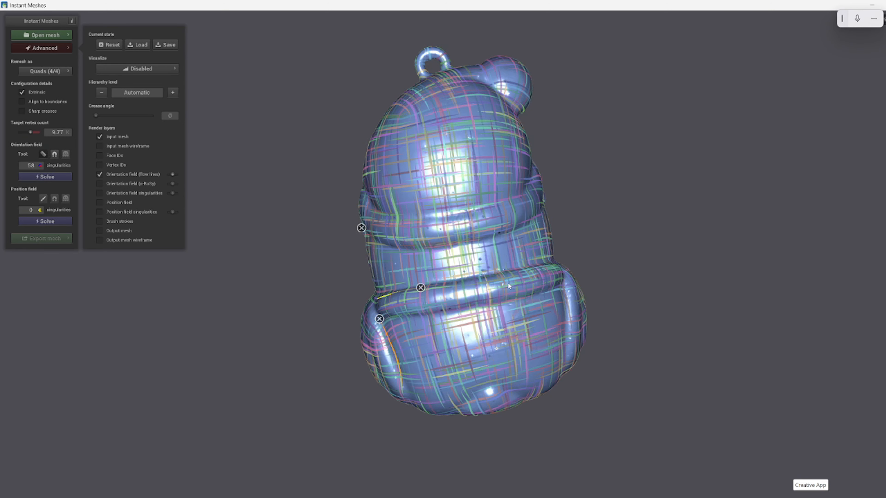
pyautogui.moveTo(489, 280); pyautogui.dragTo(557, 267)
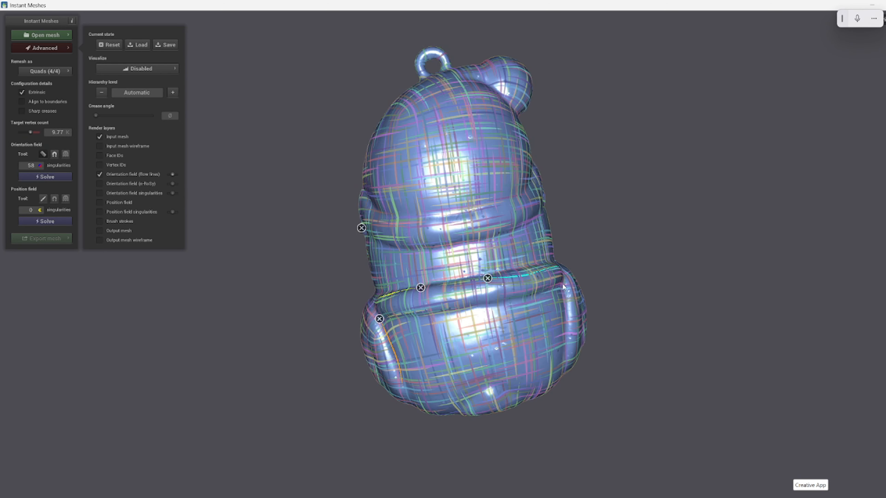
pyautogui.moveTo(568, 318); pyautogui.dragTo(558, 367)
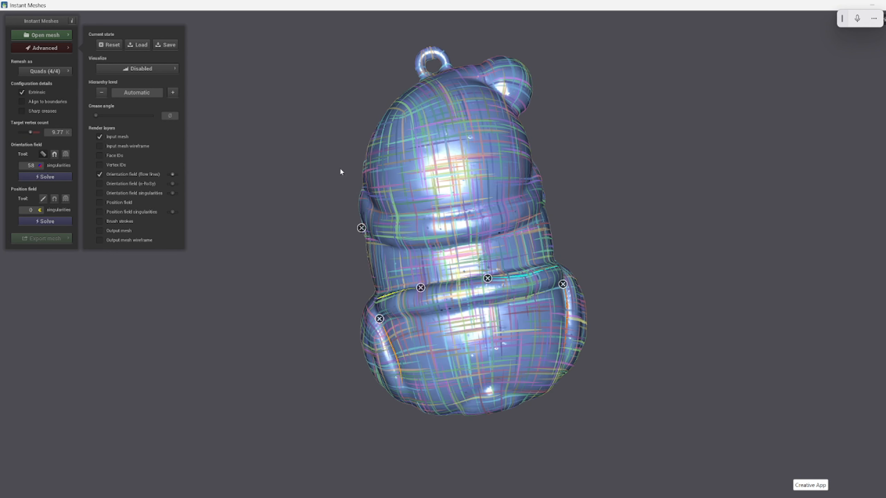
pyautogui.moveTo(502, 98); pyautogui.dragTo(509, 111)
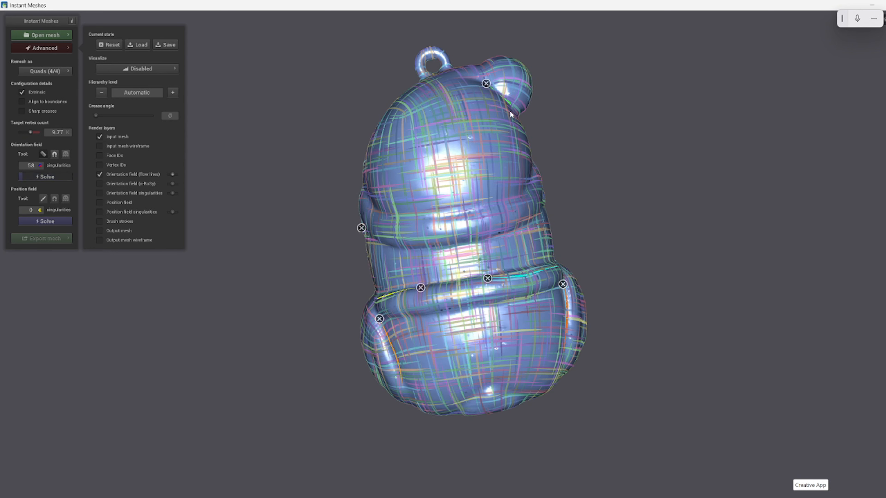
# Step: On the pompom side, comb the orientation field along the wing's front edge and the sunglasses' temple
pyautogui.click(44, 154)
pyautogui.moveTo(586, 236); pyautogui.dragTo(543, 244)
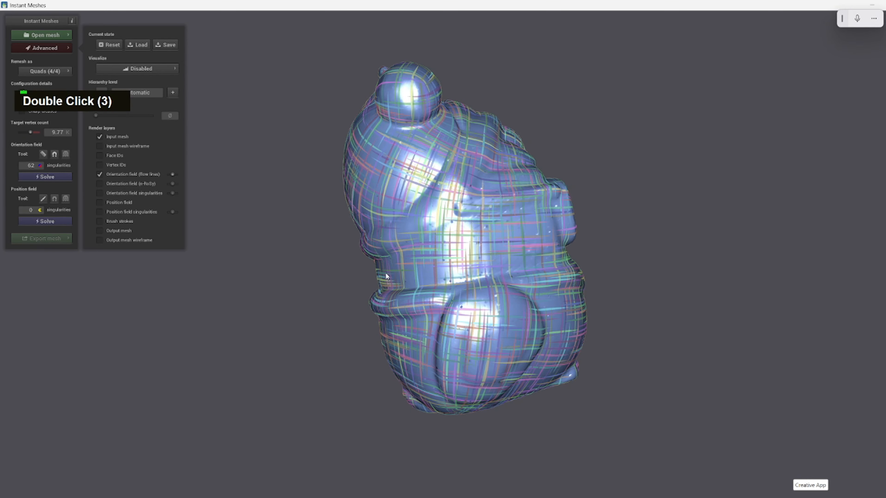
pyautogui.click(45, 156)
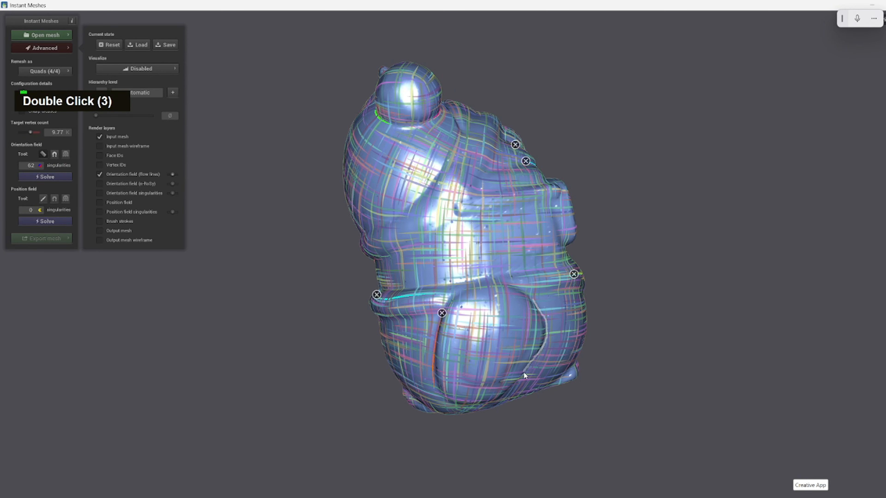
pyautogui.moveTo(506, 393); pyautogui.dragTo(507, 393)
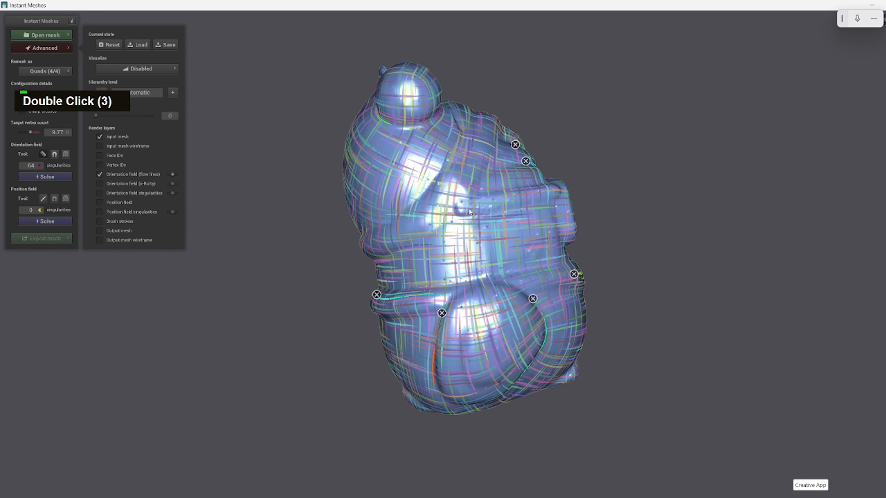
pyautogui.moveTo(552, 197); pyautogui.dragTo(553, 197)
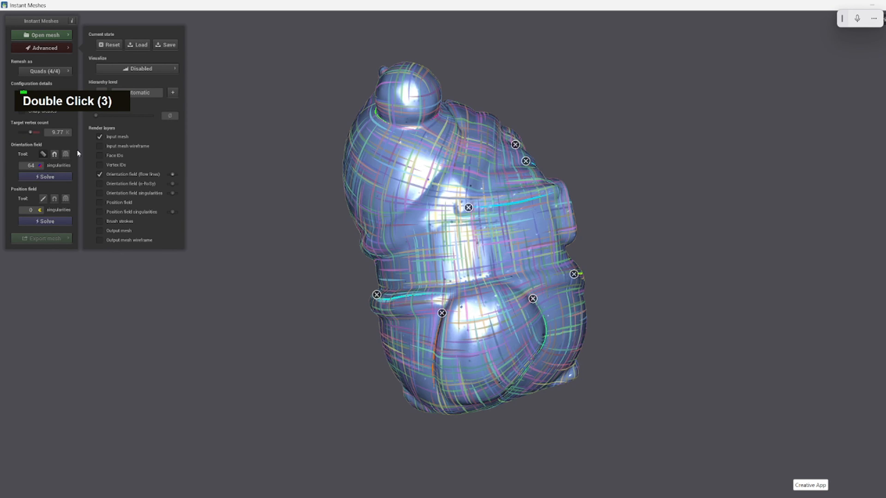
# Step: Solve the orientation and position fields, and extract the pure quad mesh for export
pyautogui.click(69, 176)
pyautogui.click(63, 222)
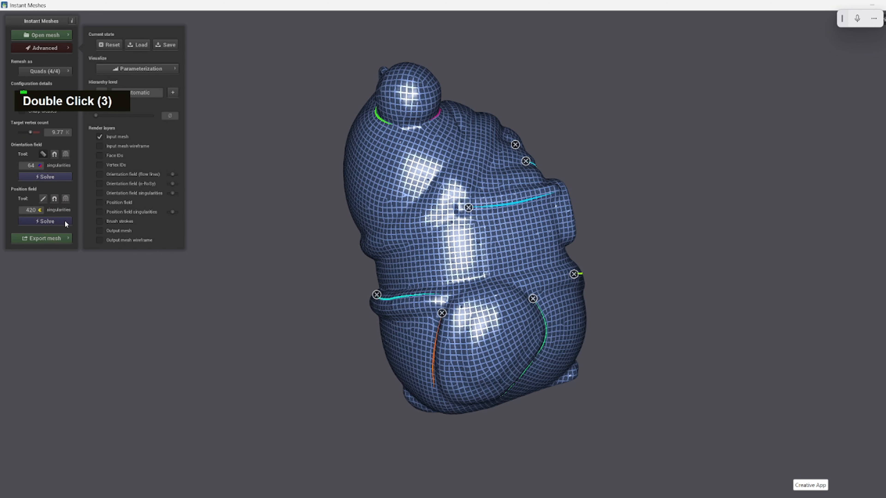
pyautogui.click(62, 238)
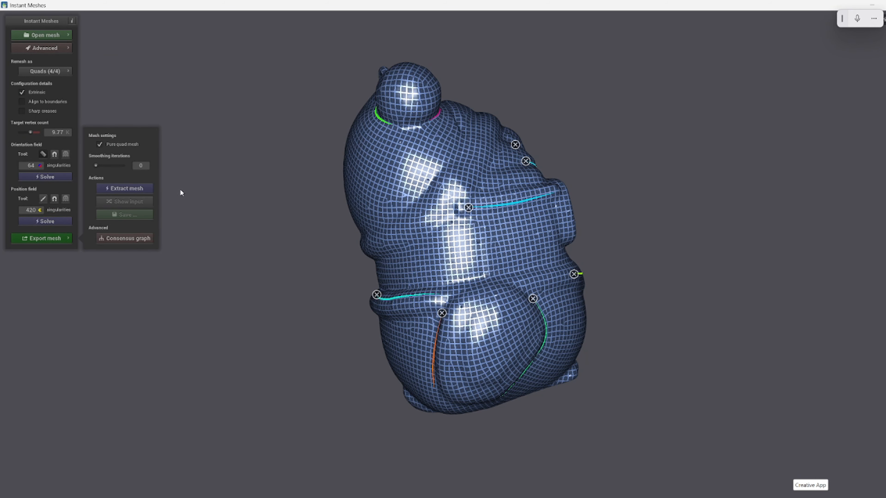
pyautogui.click(136, 190)
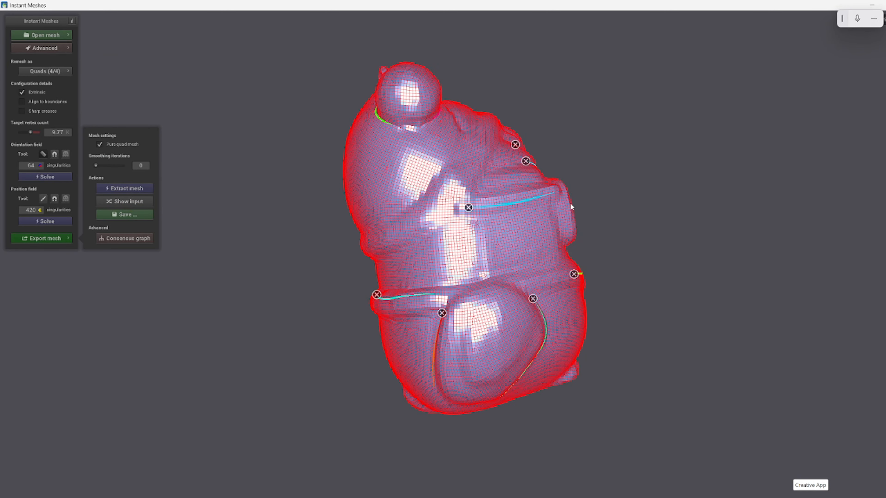
pyautogui.moveTo(30, 132); pyautogui.dragTo(35, 132)
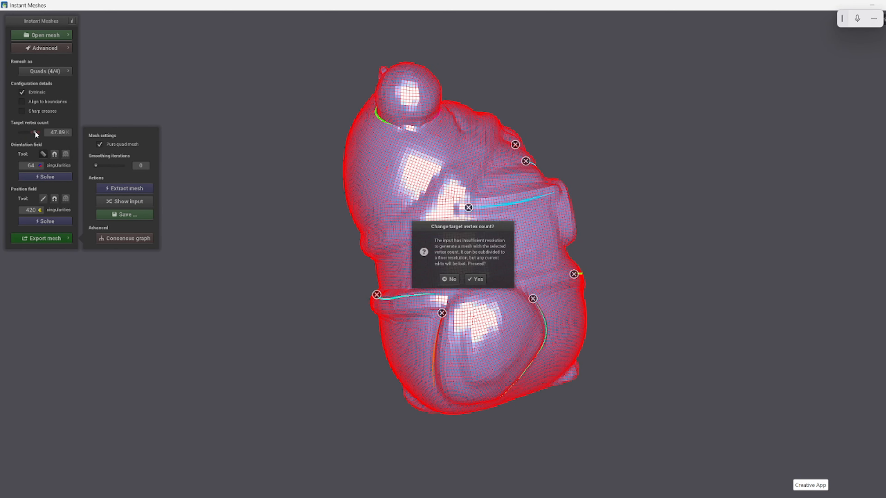
pyautogui.click(453, 279)
pyautogui.rightClick(411, 230)
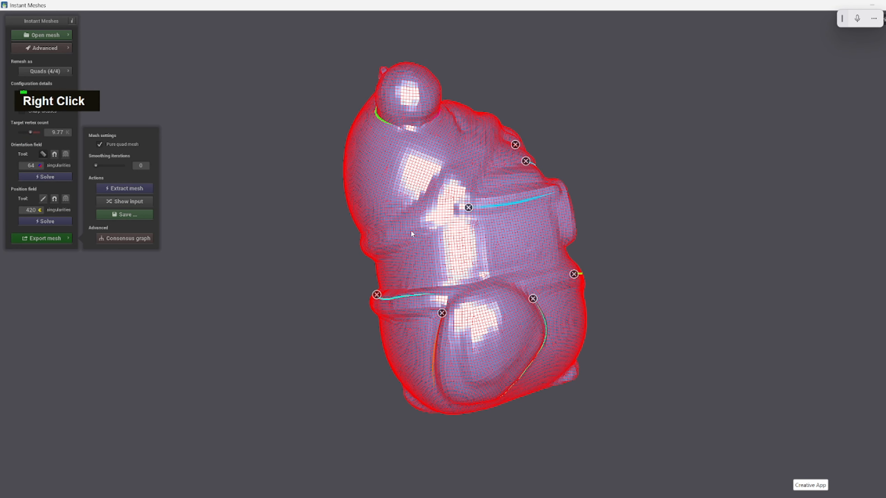
pyautogui.middleClick(431, 171)
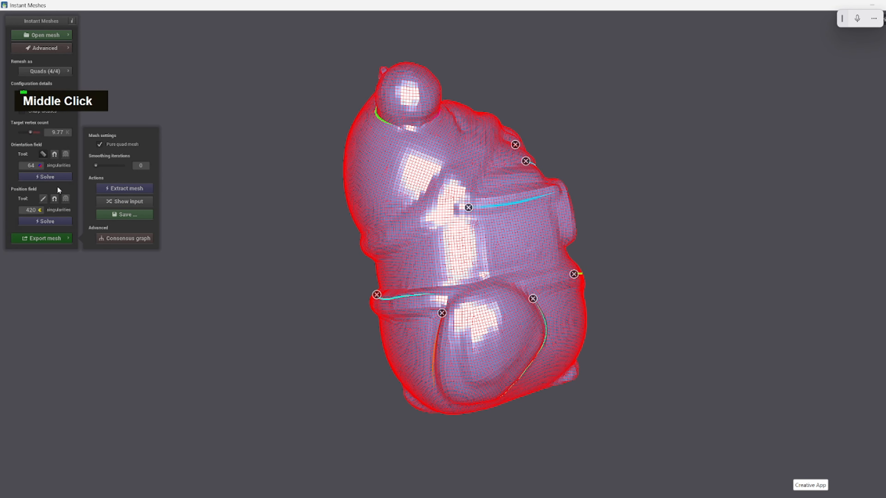
# Step: Extract the quad mesh again and try to save it under the name quad without a file extension
pyautogui.click(59, 239)
pyautogui.click(59, 239)
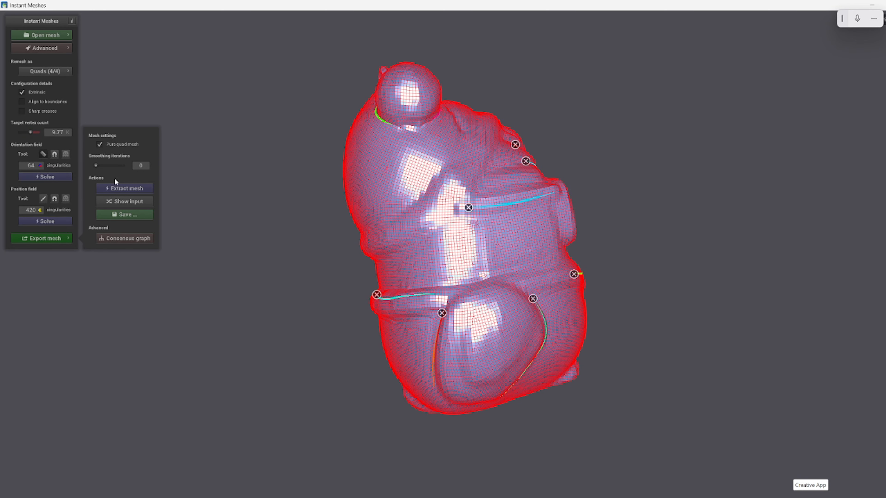
pyautogui.click(121, 188)
pyautogui.click(144, 217)
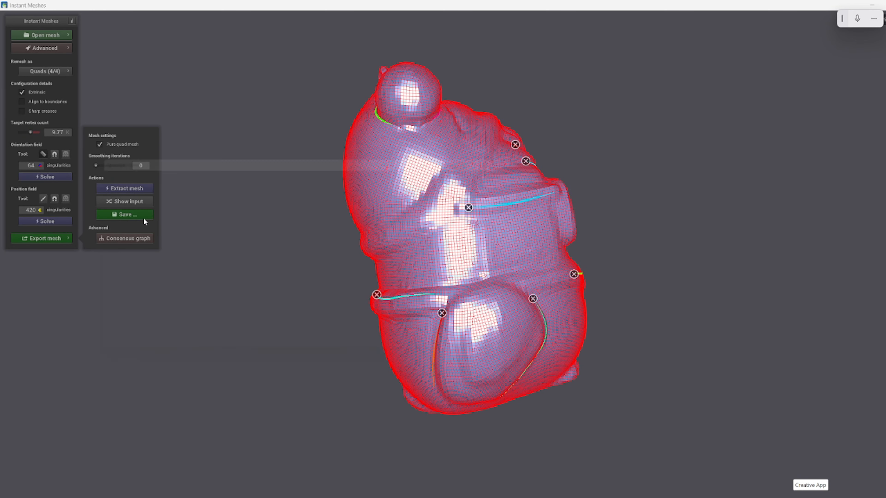
pyautogui.write('quad')
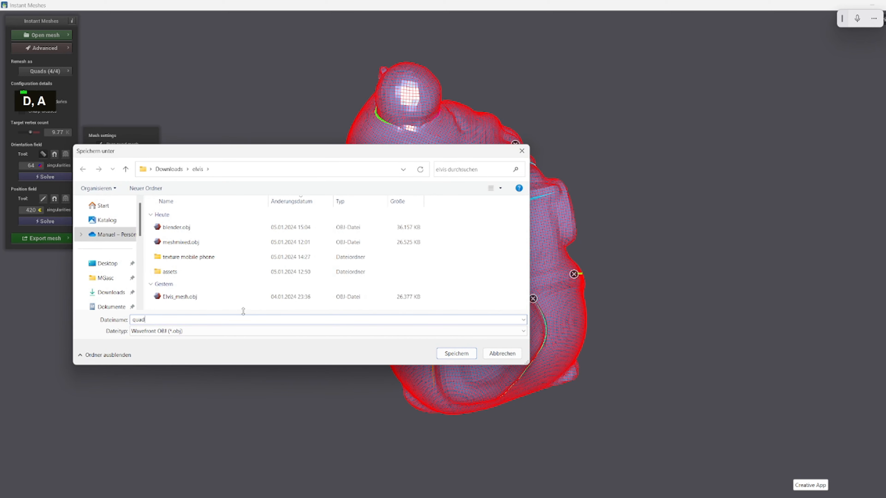
pyautogui.press('Return')
pyautogui.click(467, 272)
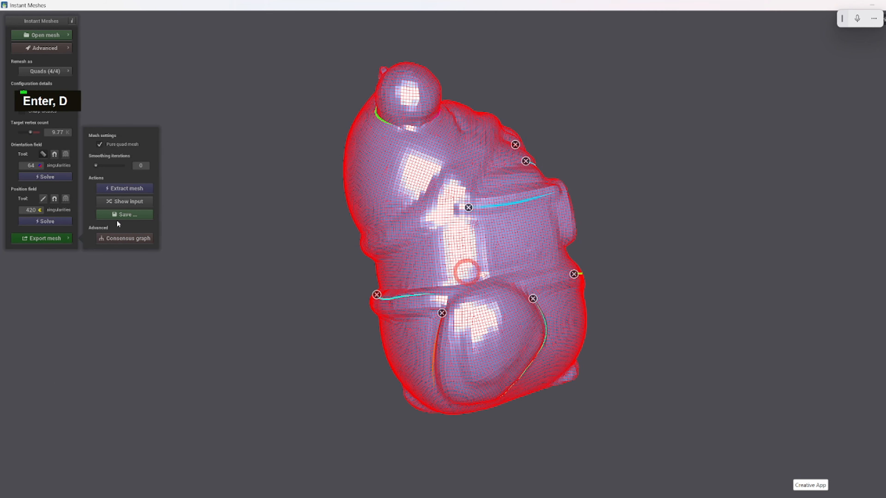
# Step: Save the extracted mesh as quad.obj in the elvis folder
pyautogui.click(125, 213)
pyautogui.write('quad.obj')
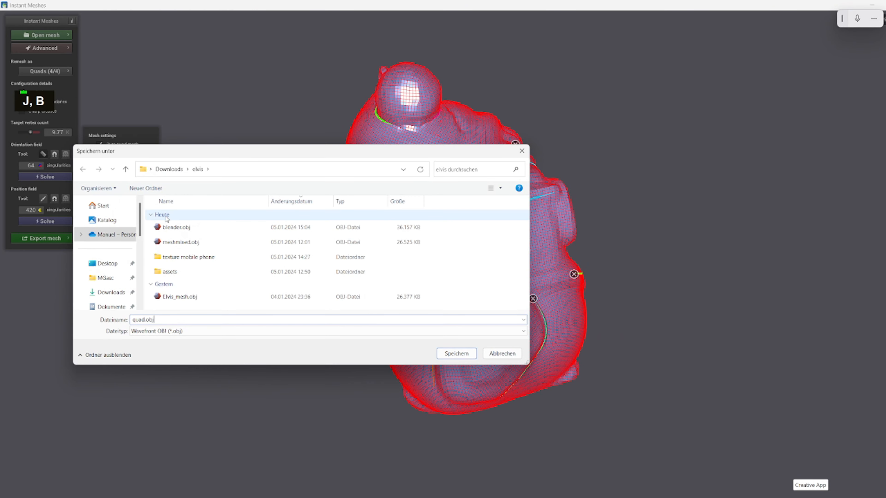
pyautogui.press('Return')
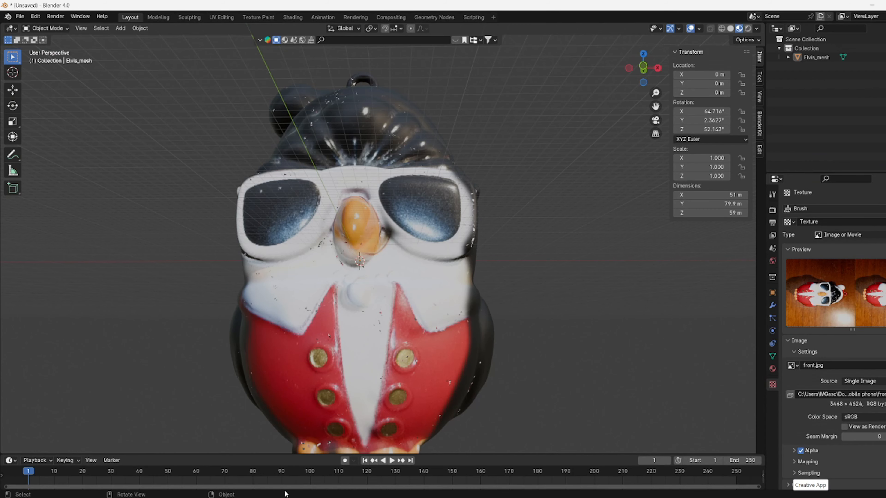
# Step: Switch to a new Blender scene and delete the default camera, cube and light
pyautogui.scroll(1, 814, 59)
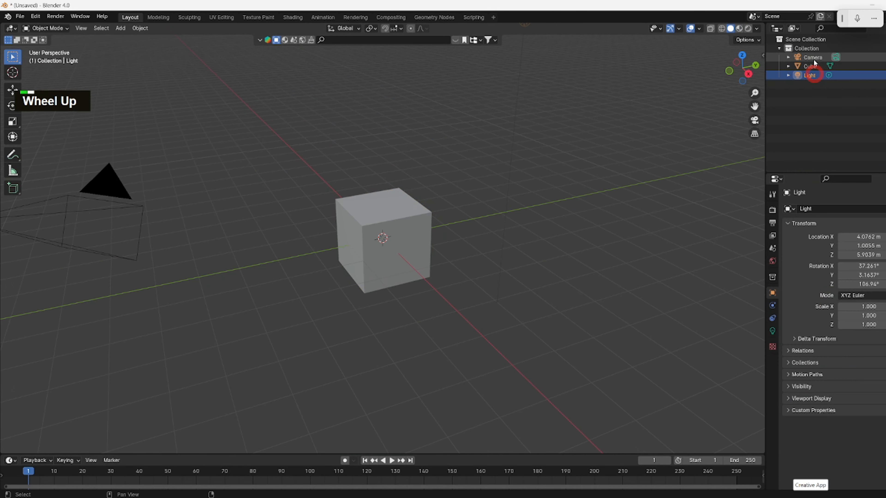
pyautogui.keyDown('shift'); pyautogui.click(813, 59); pyautogui.keyUp('shift')
pyautogui.press('Delete')
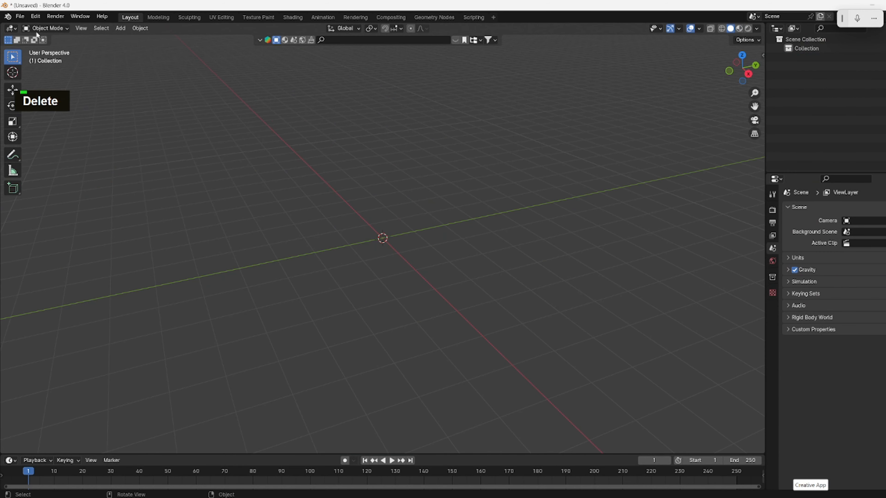
# Step: Import the Wavefront file quad.obj into the empty scene
pyautogui.click(20, 16)
pyautogui.moveTo(68, 144)
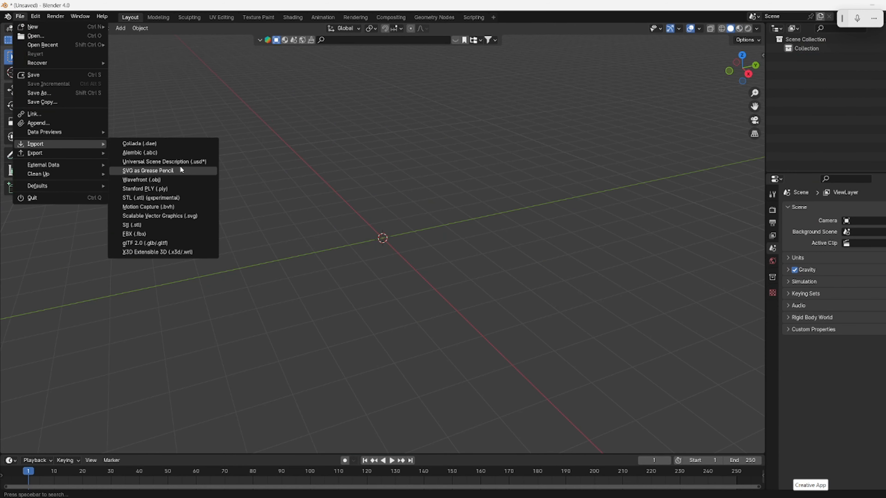
pyautogui.click(171, 179)
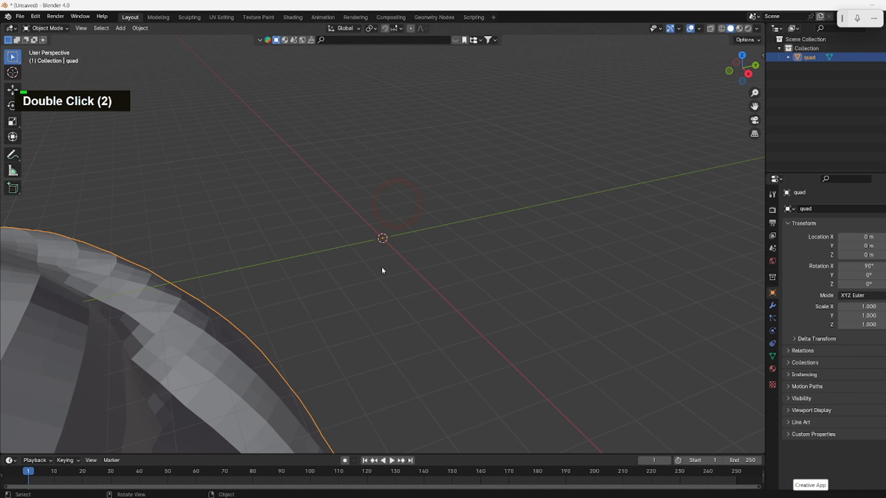
# Step: Move the imported figurine's geometry to its origin with Set Origin's Geometry to Origin
pyautogui.scroll(-14, 387, 260)
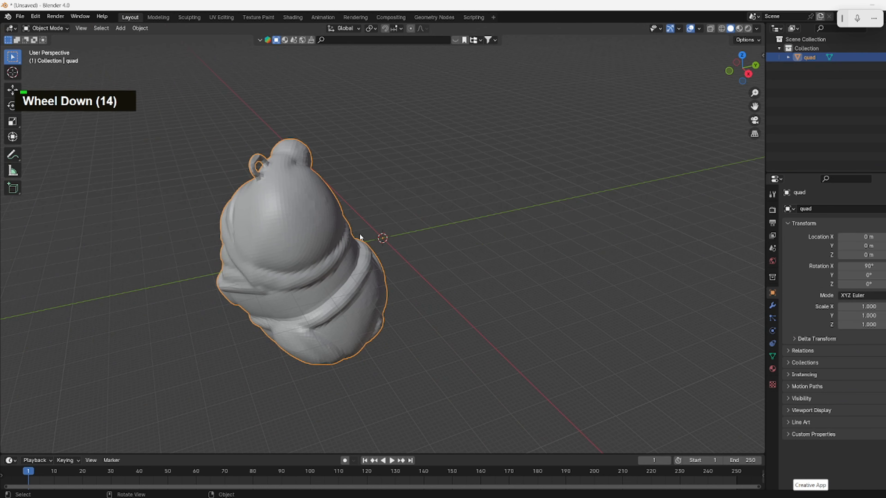
pyautogui.rightClick(324, 261)
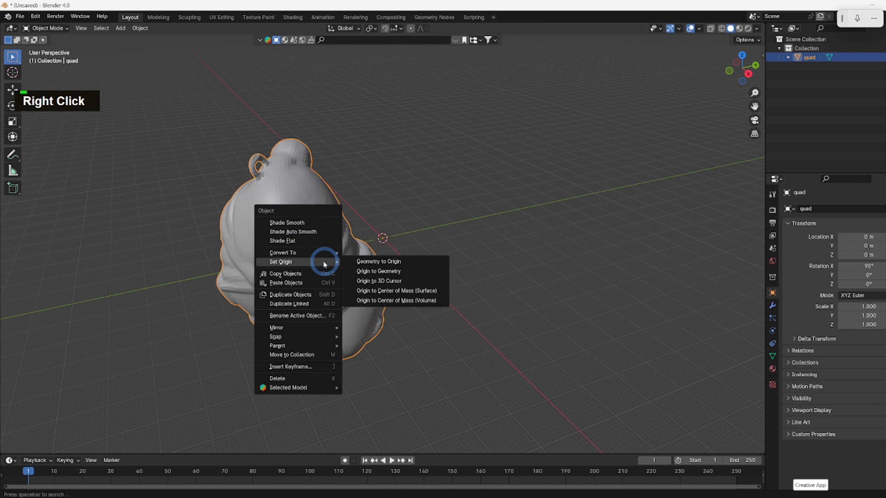
pyautogui.moveTo(321, 254)
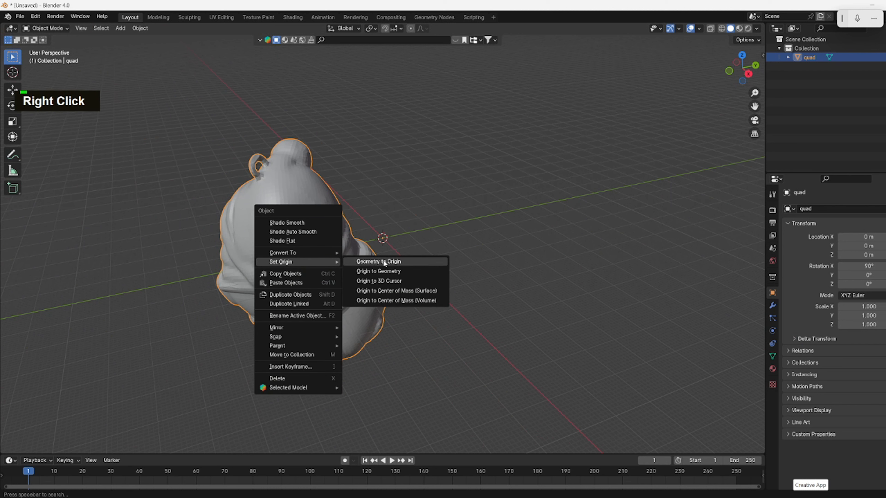
pyautogui.click(403, 263)
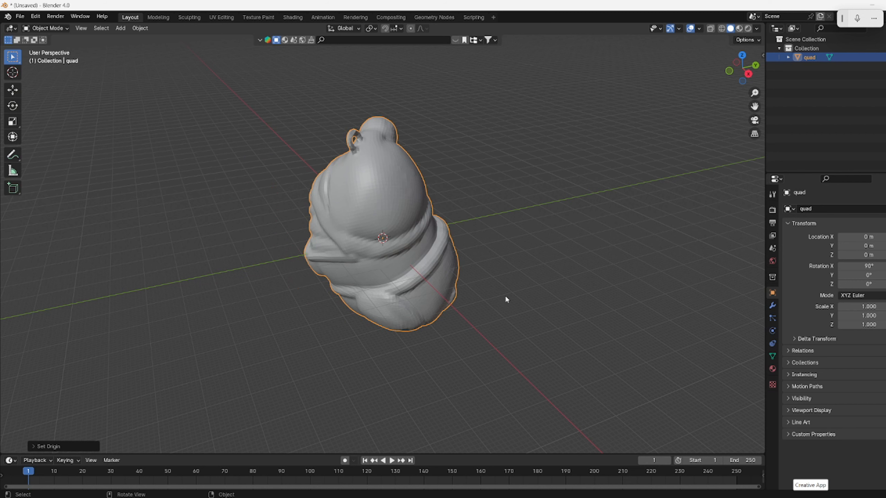
# Step: In front view, rotate the figurine about 13° around the global Y axis to level its base
pyautogui.press('1')
pyautogui.press('KP_7')
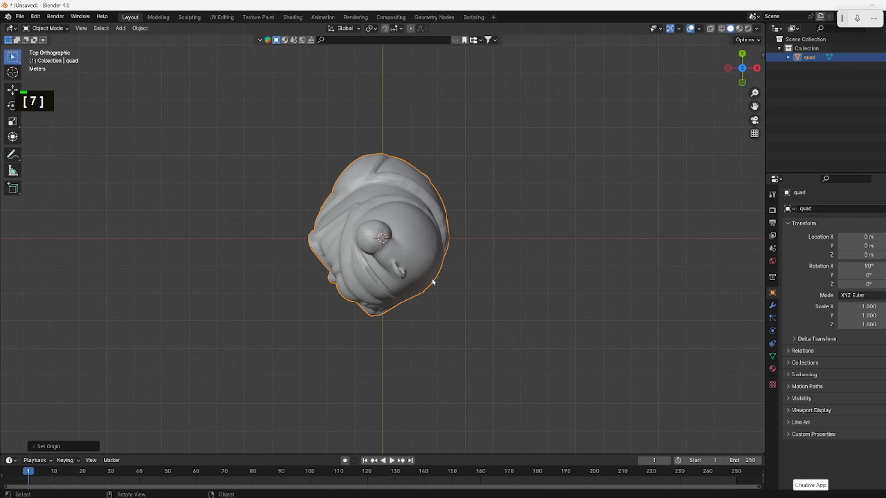
pyautogui.press('KP_1')
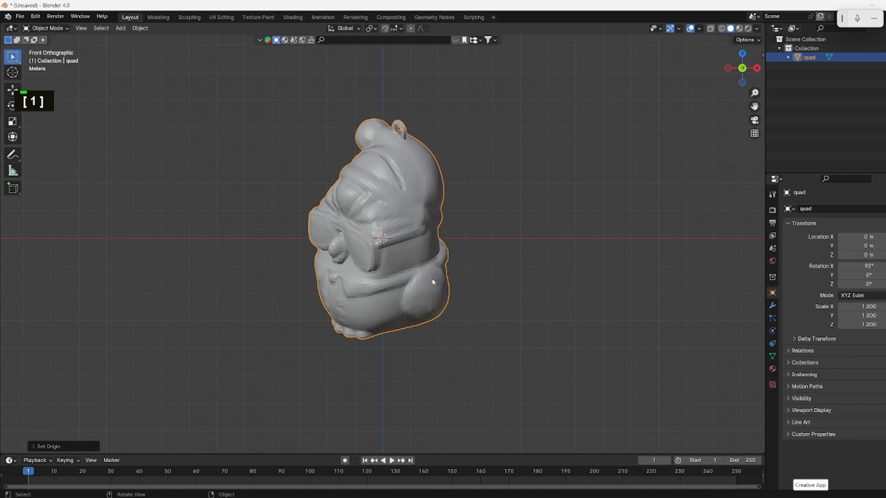
pyautogui.press('r')
pyautogui.press('x')
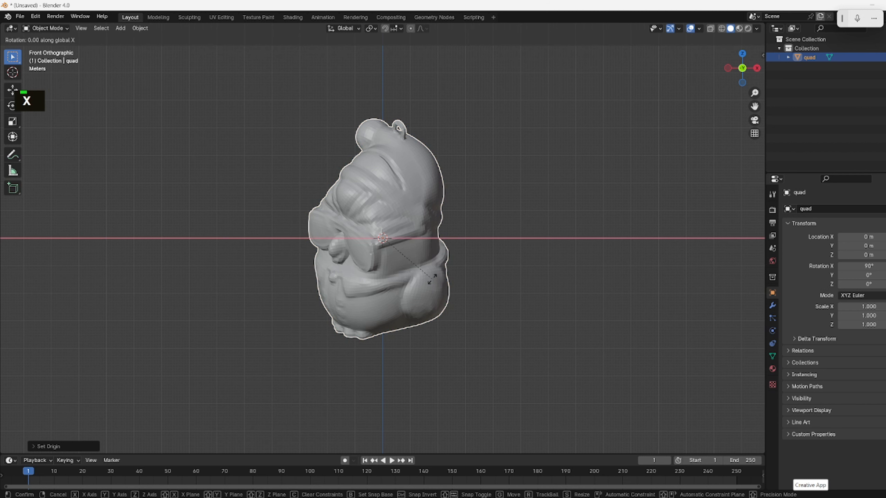
pyautogui.press('y')
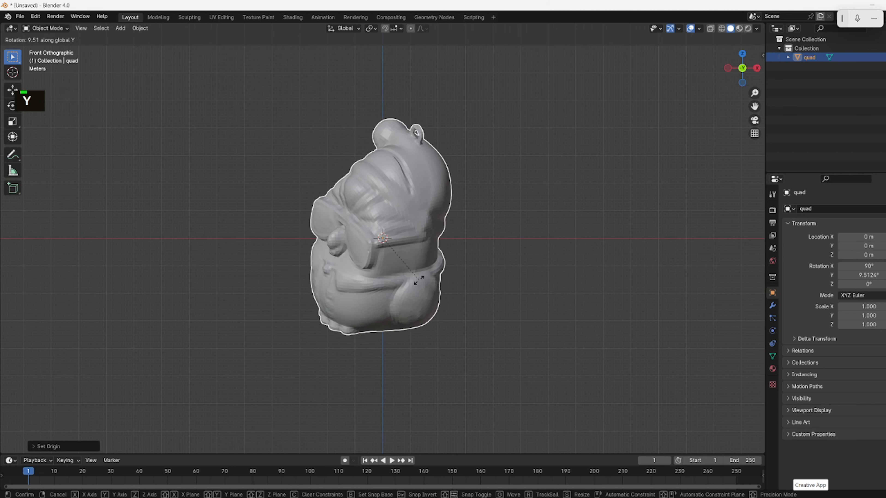
pyautogui.click(415, 280)
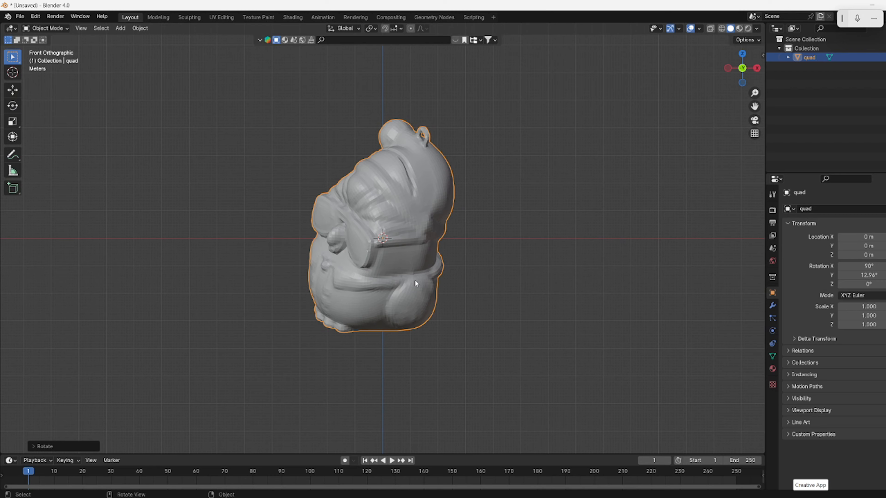
# Step: In right side view, rotate the figurine around the global X axis to stand it upright, reaching an X rotation of about 63.2°
pyautogui.press('KP_3')
pyautogui.press('r')
pyautogui.press('y')
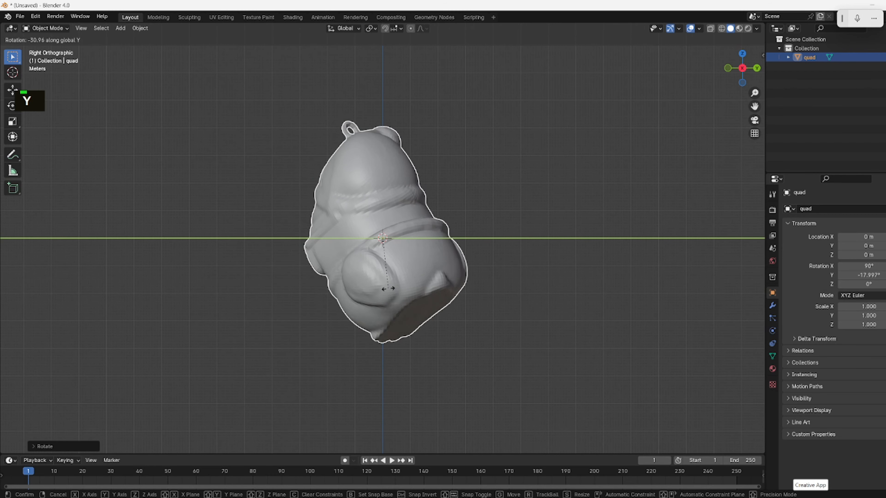
pyautogui.press('x')
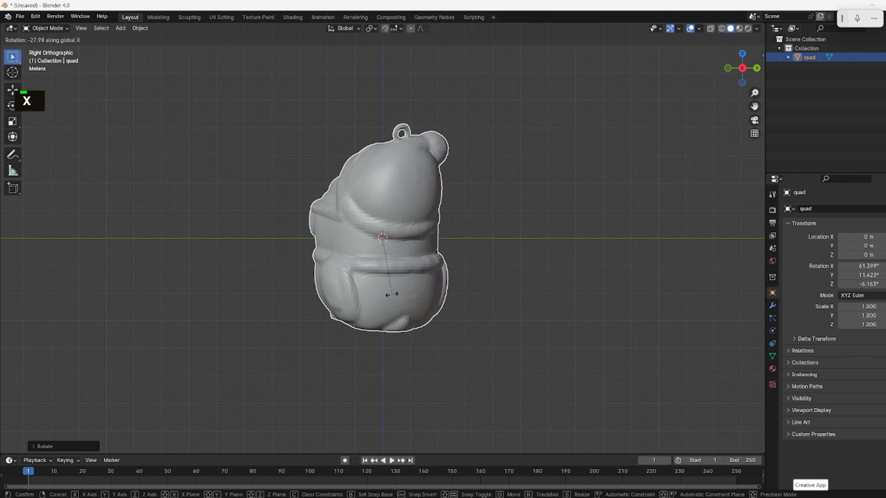
pyautogui.click(394, 296)
# Step: In front view, rotate the figurine back around the global Y axis to a Y rotation of about 2.2°
pyautogui.press('KP_1')
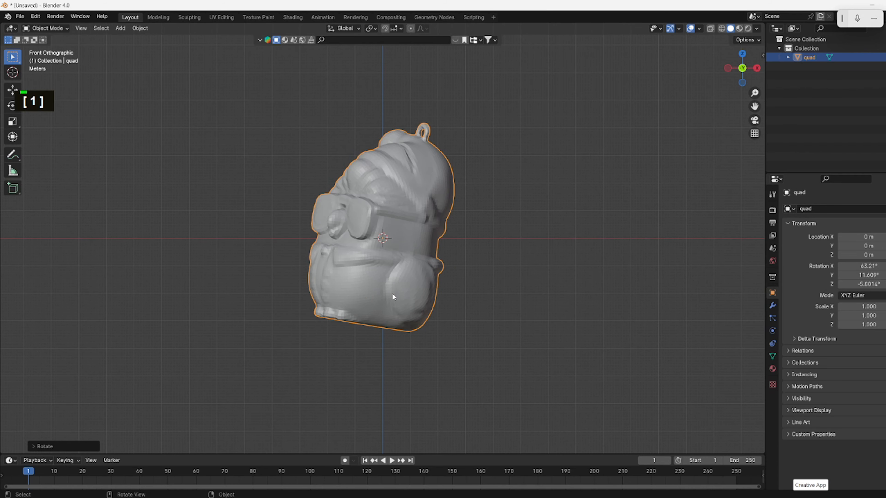
pyautogui.press('r')
pyautogui.press('y')
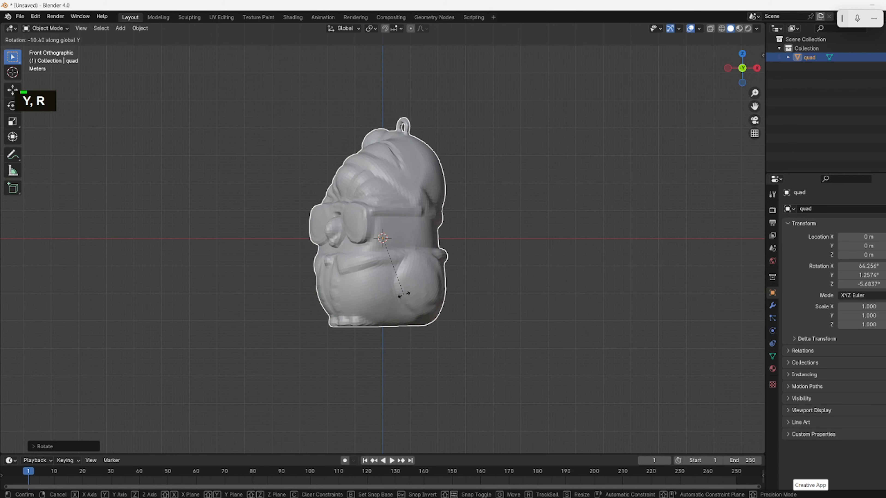
pyautogui.click(402, 294)
# Step: In top view, turn the figurine around the global Z axis to face the front, at a Z rotation of about 52.6°
pyautogui.press('KP_7')
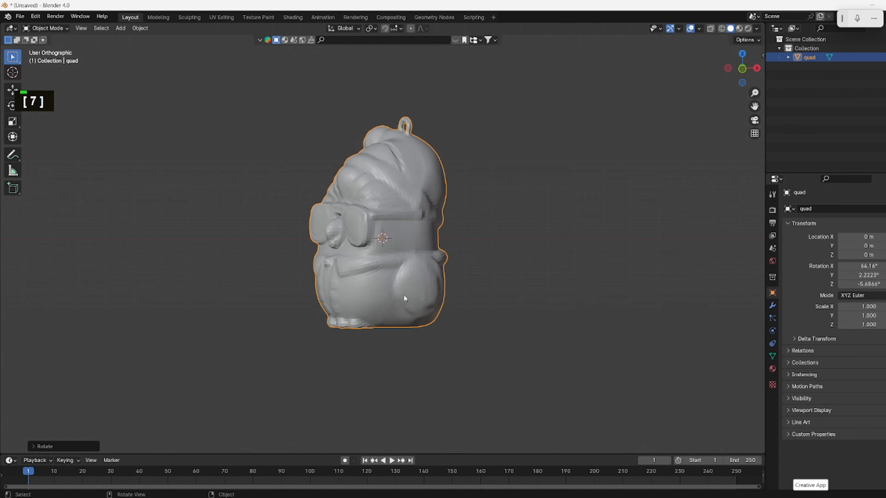
pyautogui.press('r')
pyautogui.press('z')
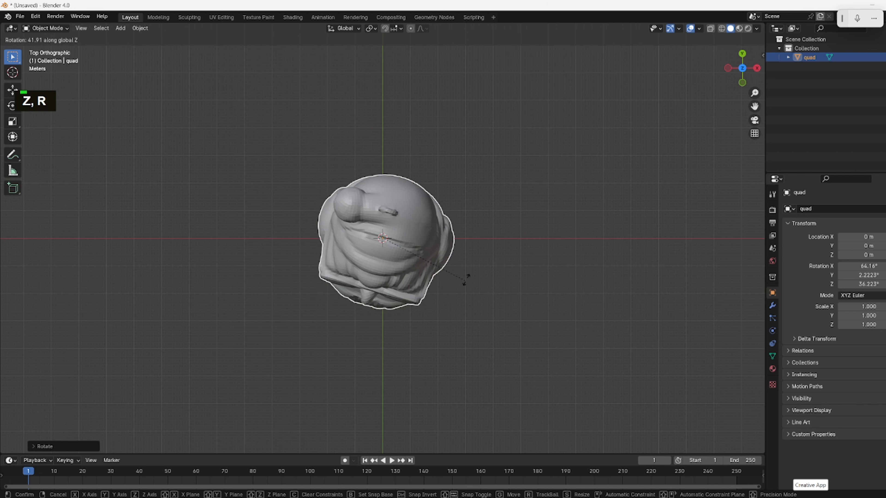
pyautogui.click(467, 255)
# Step: In front view, fine-tune the figurine's tilt by about 0.7° around the global Y axis
pyautogui.press('KP_1')
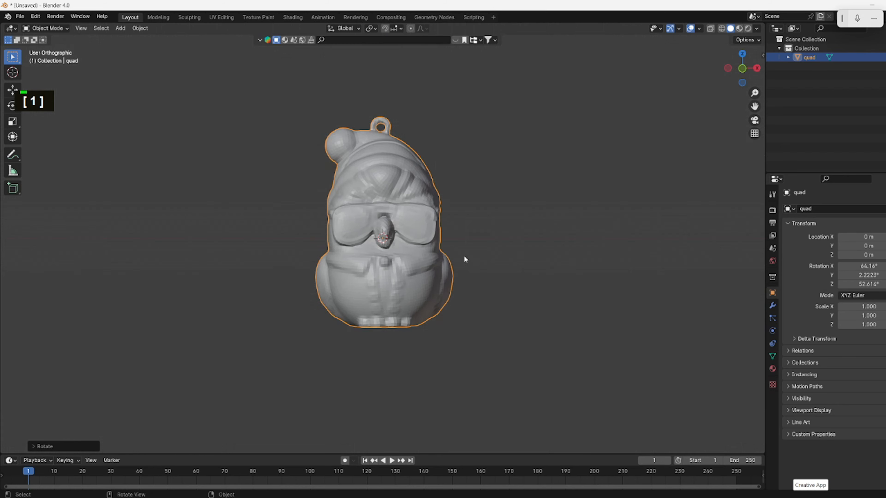
pyautogui.press('r')
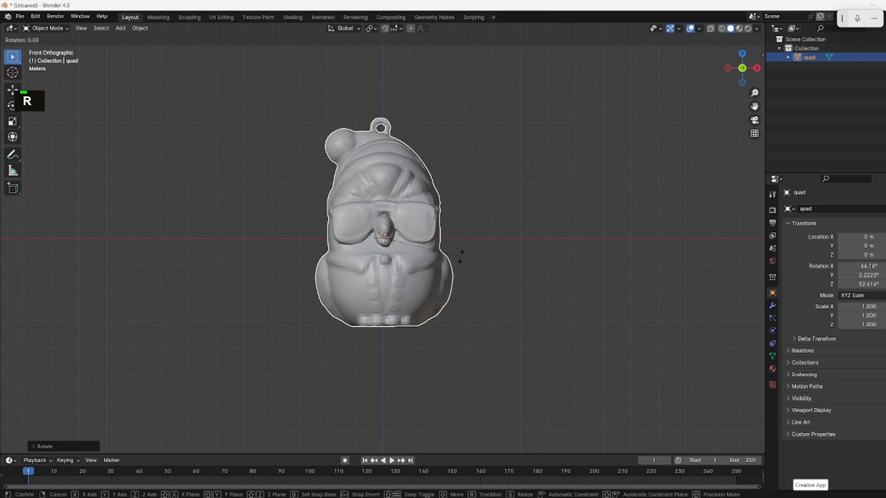
pyautogui.press('y')
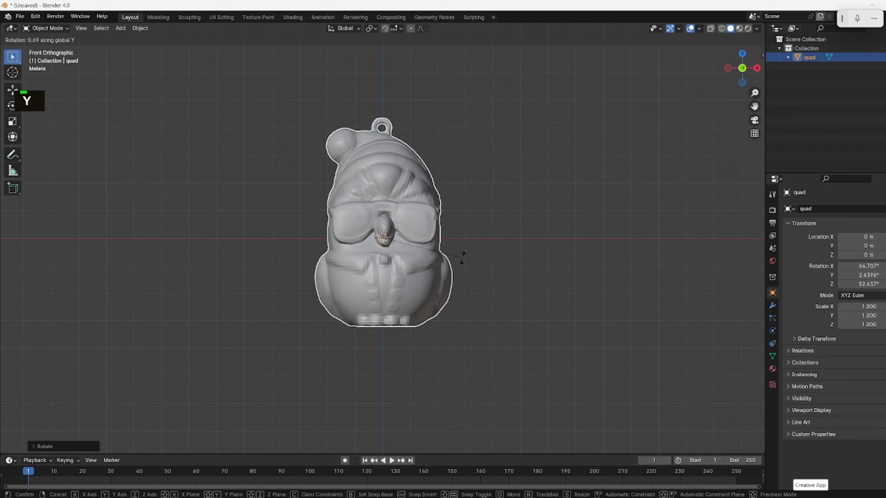
pyautogui.click(463, 257)
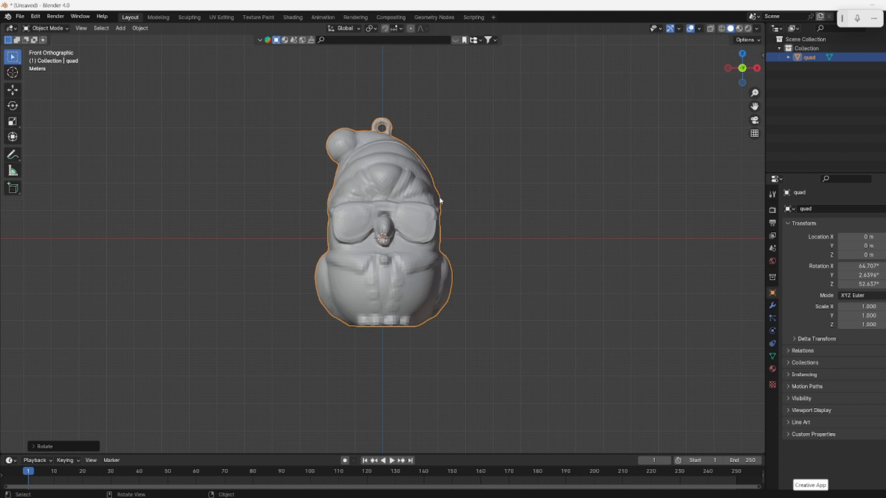
# Step: Apply Shade Smooth to the figurine
pyautogui.scroll(4, 380, 180)
pyautogui.rightClick(384, 133)
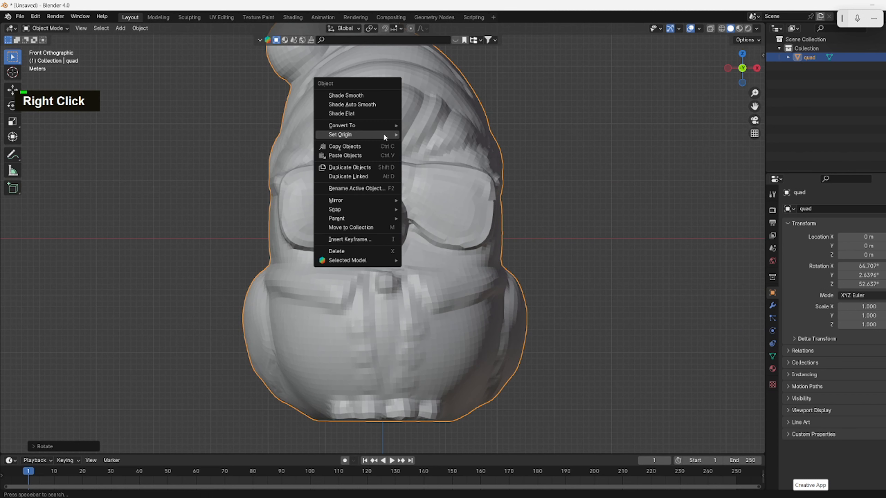
pyautogui.moveTo(383, 134)
pyautogui.click(359, 96)
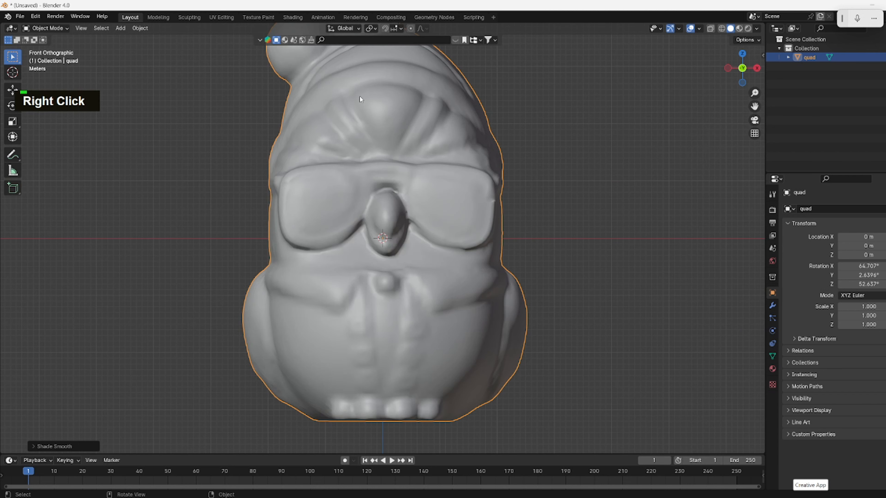
# Step: Inspect the figurine's quad topology in Edit Mode, and return to Object Mode
pyautogui.click(46, 28)
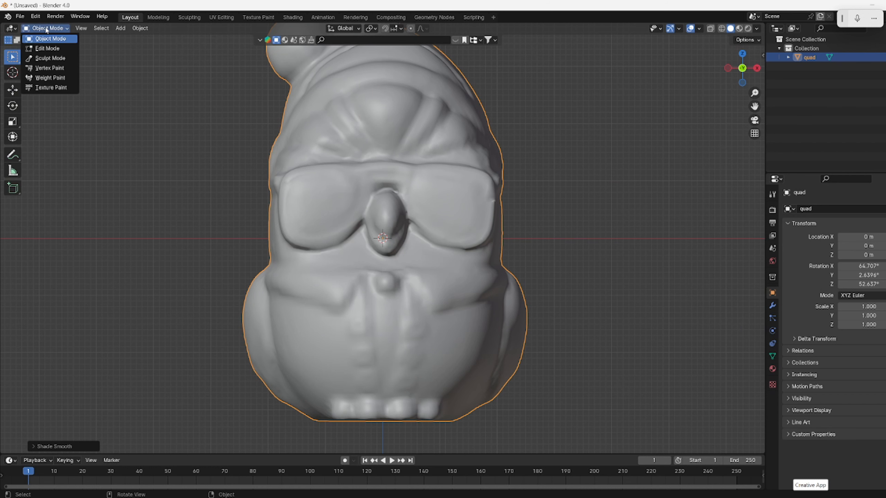
pyautogui.click(48, 49)
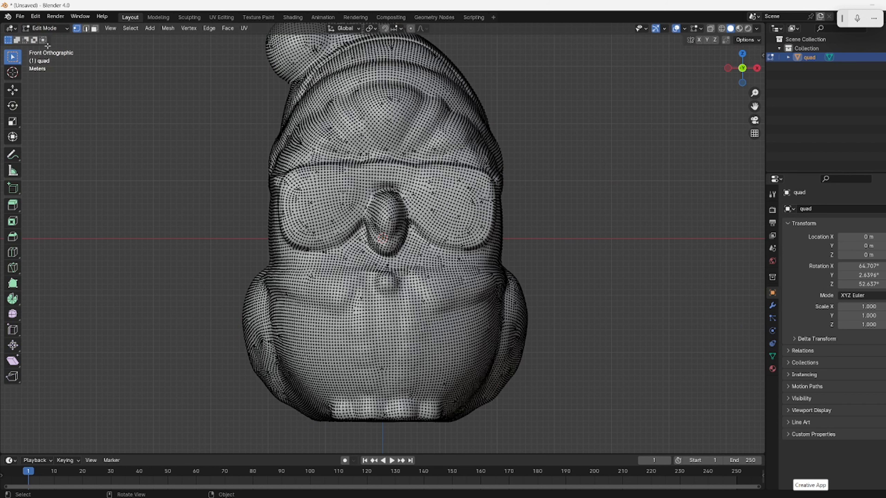
pyautogui.click(47, 28)
pyautogui.click(49, 37)
pyautogui.scroll(-6, 445, 185)
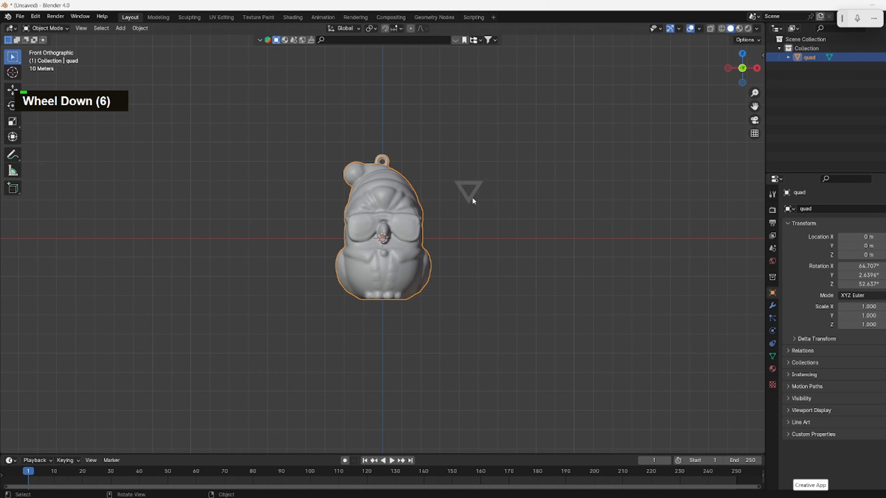
pyautogui.scroll(4, 474, 184)
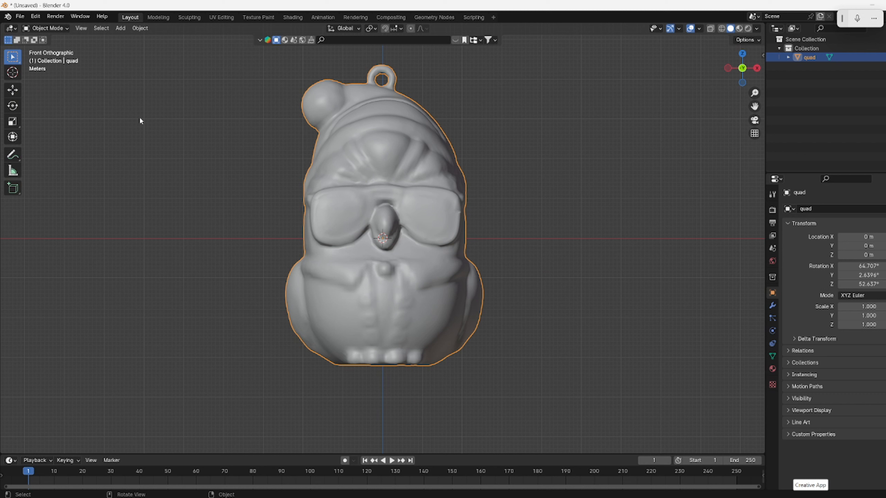
# Step: Give the figurine a new material and link its Base Color to an Image Texture with a new blank image
pyautogui.click(774, 372)
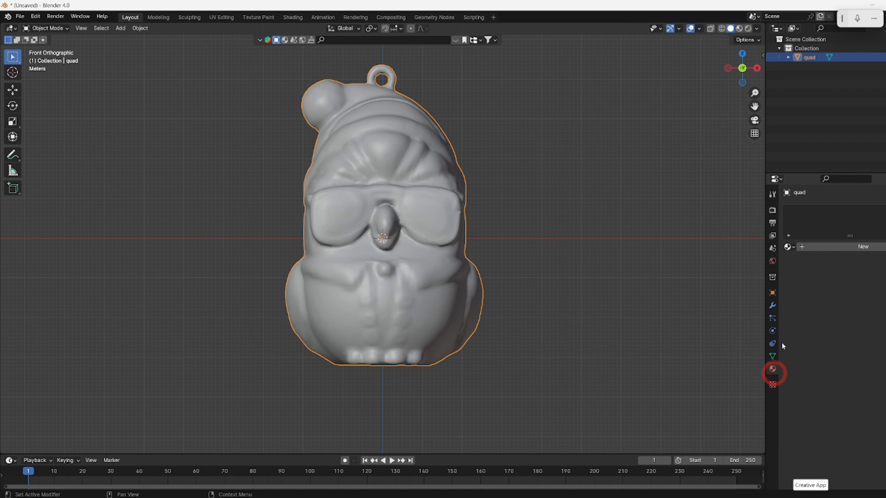
pyautogui.click(865, 248)
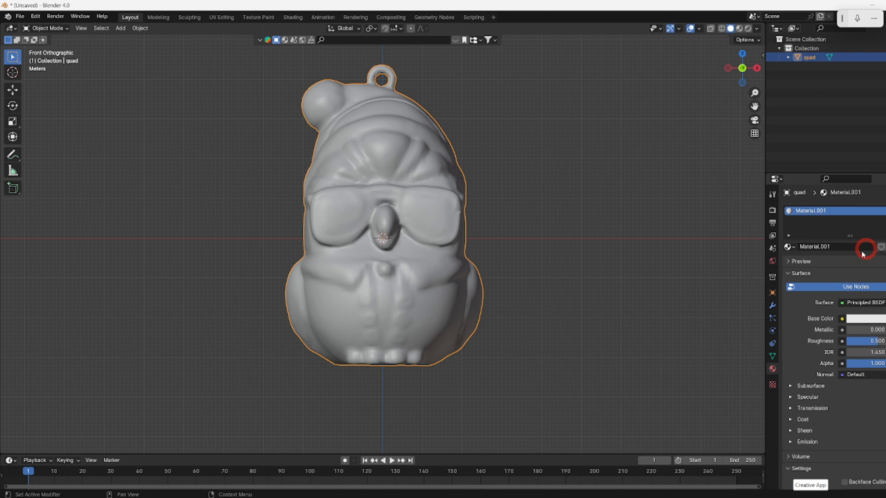
pyautogui.click(842, 319)
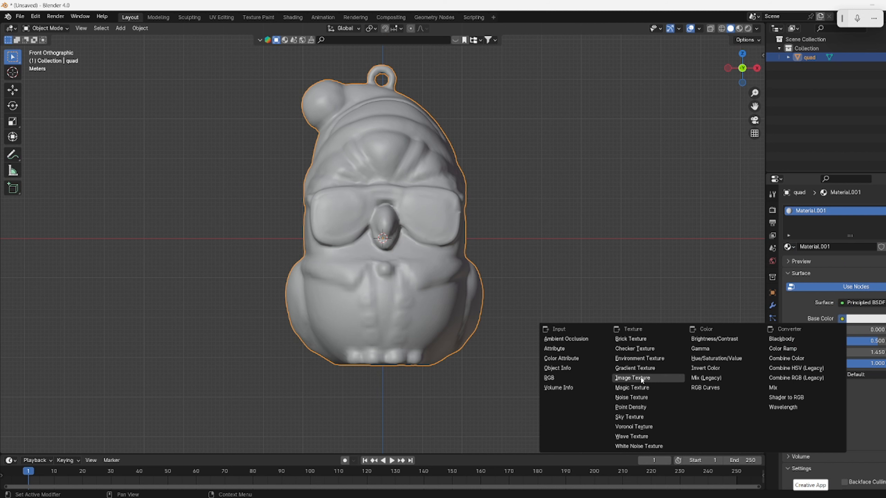
pyautogui.click(842, 319)
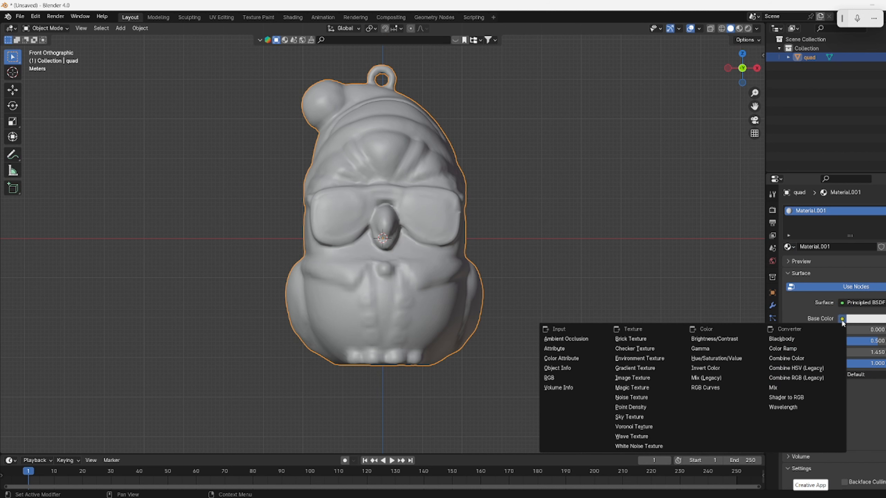
pyautogui.click(660, 378)
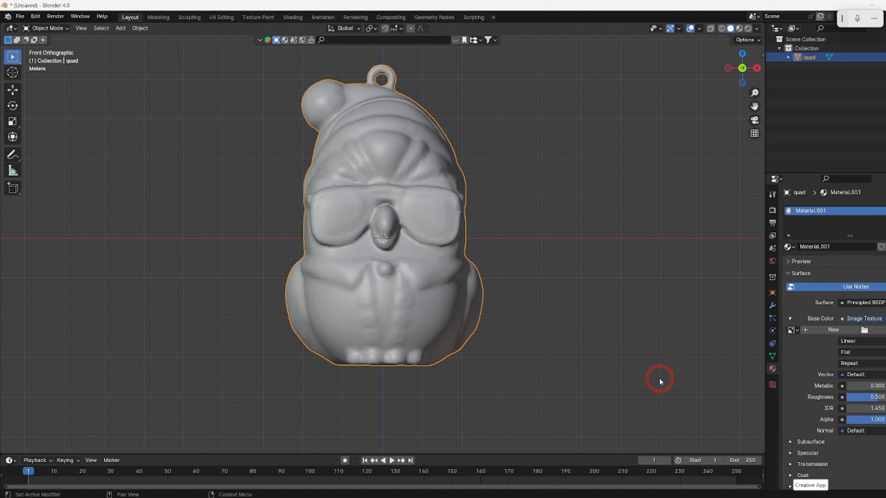
pyautogui.click(833, 331)
pyautogui.click(847, 429)
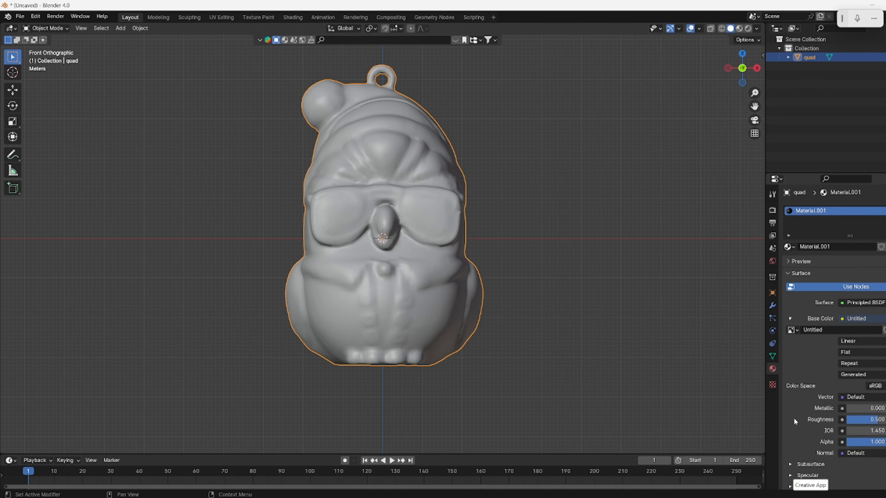
# Step: In Edit Mode, select the figurine's entire mesh and unwrap it with Smart UV Project
pyautogui.click(58, 30)
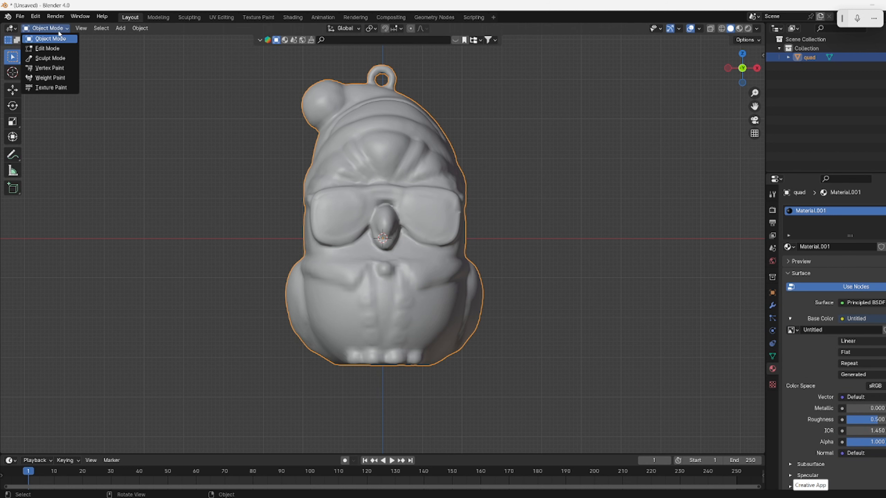
pyautogui.click(56, 45)
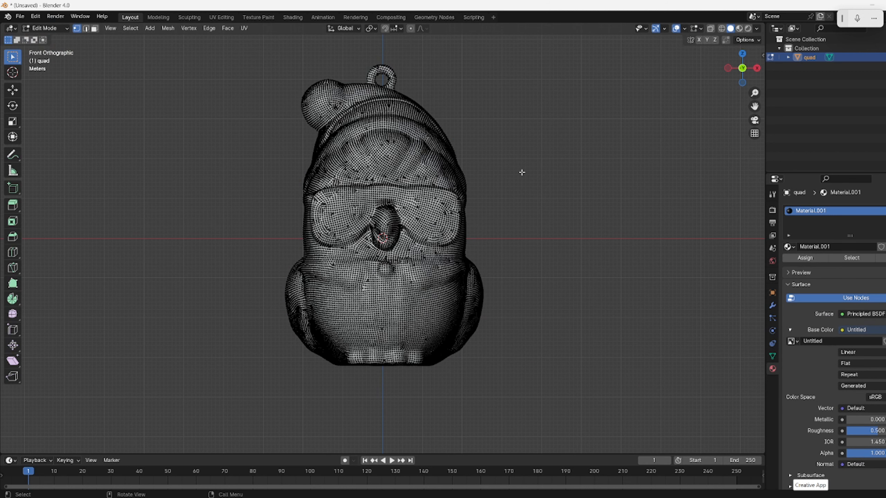
pyautogui.press('a')
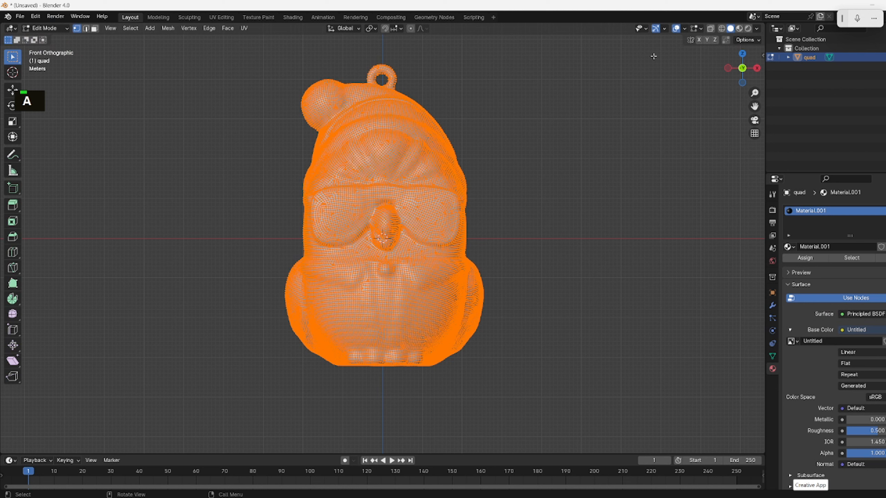
pyautogui.click(245, 28)
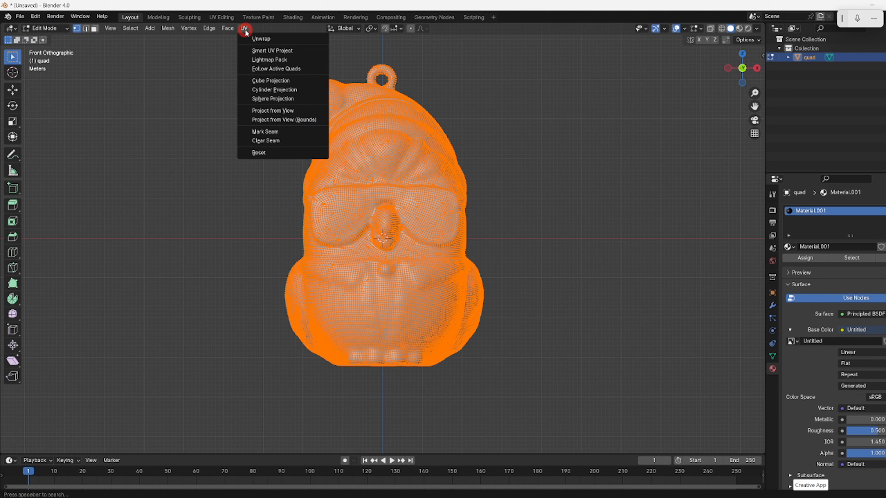
pyautogui.click(297, 50)
pyautogui.click(321, 135)
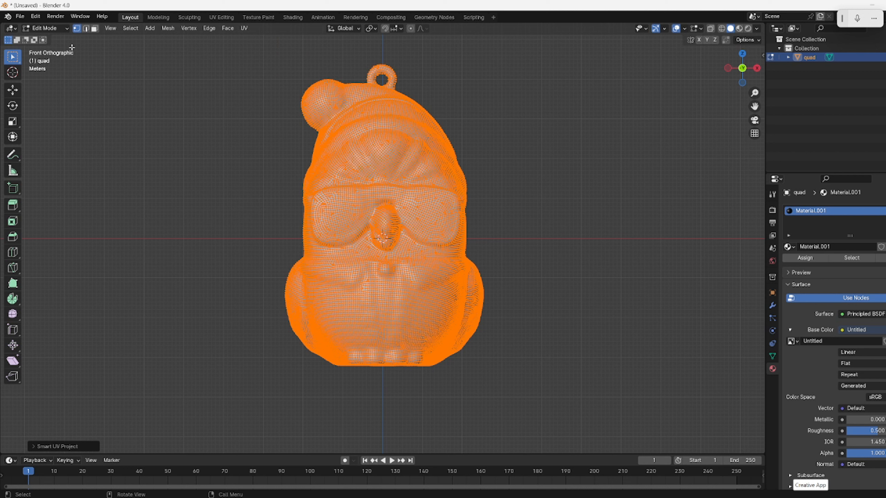
# Step: Switch to Texture Paint mode, add a new texture to the Draw brush and set its mapping to Stencil
pyautogui.click(66, 28)
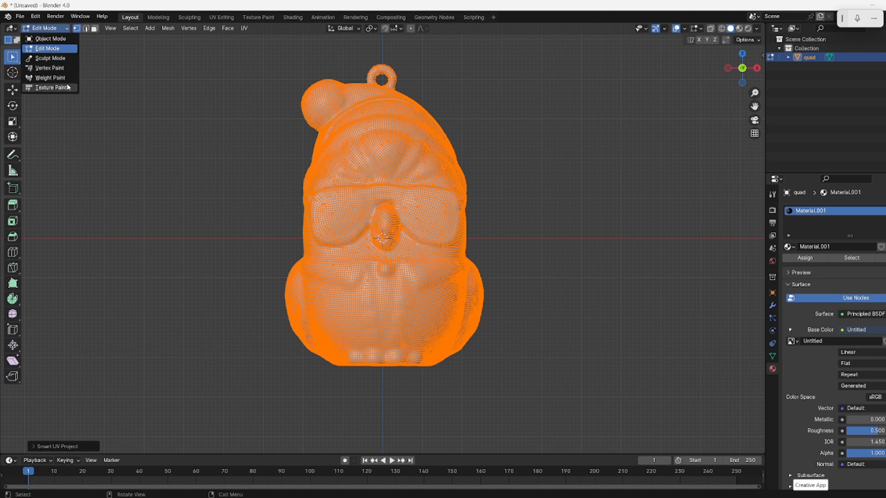
pyautogui.click(51, 87)
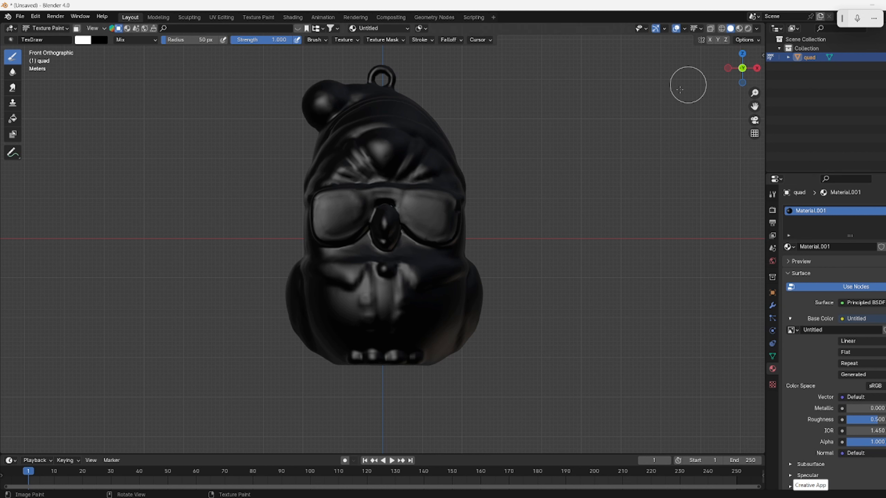
pyautogui.press('n')
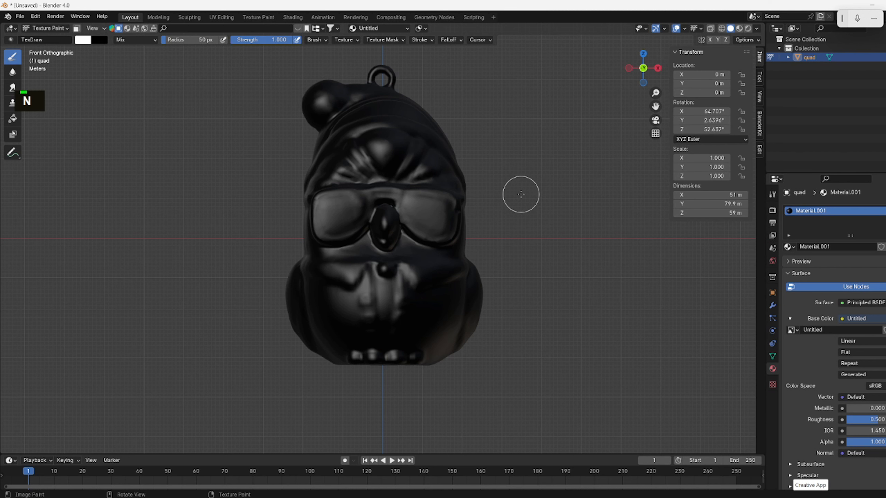
pyautogui.click(758, 77)
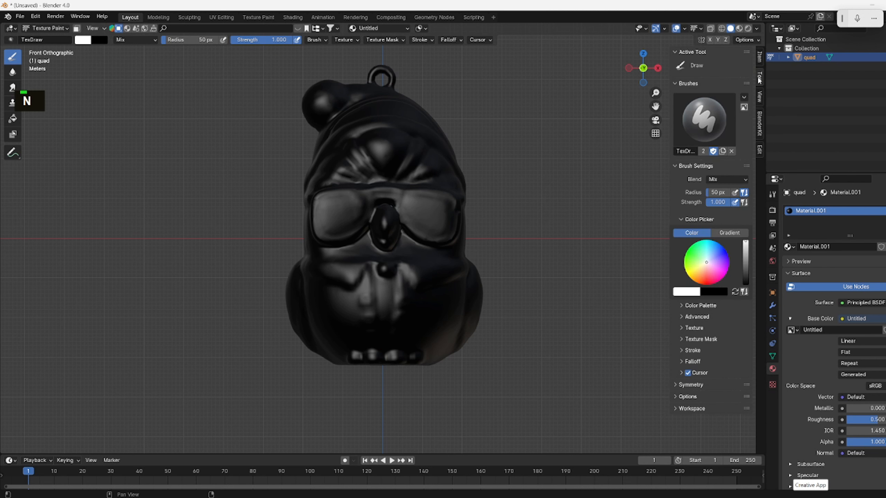
pyautogui.click(682, 328)
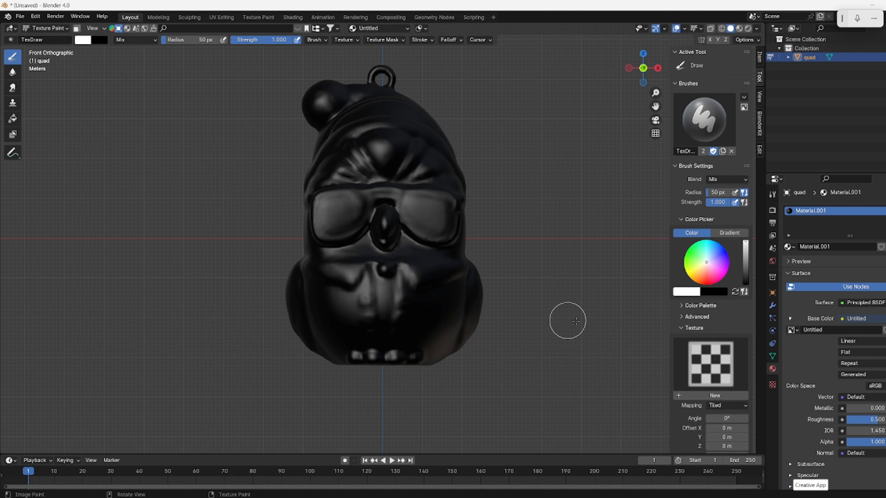
pyautogui.click(702, 396)
pyautogui.click(706, 395)
pyautogui.press('Return')
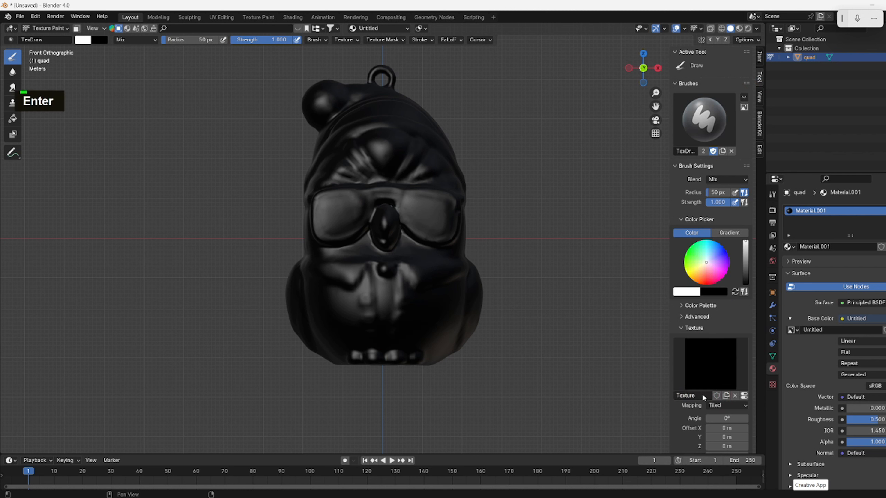
pyautogui.click(718, 406)
pyautogui.click(723, 457)
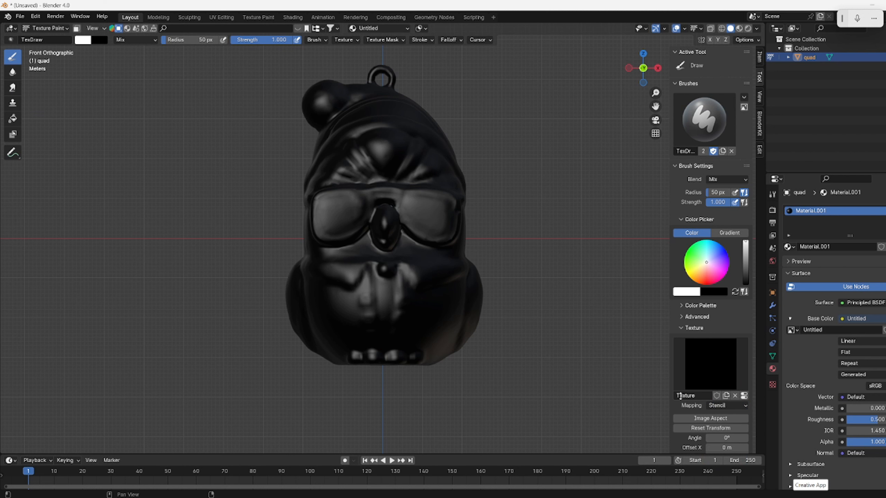
# Step: Load front.jpg from the Downloads folder elvis\texture mobile phone as the brush texture's image
pyautogui.click(772, 384)
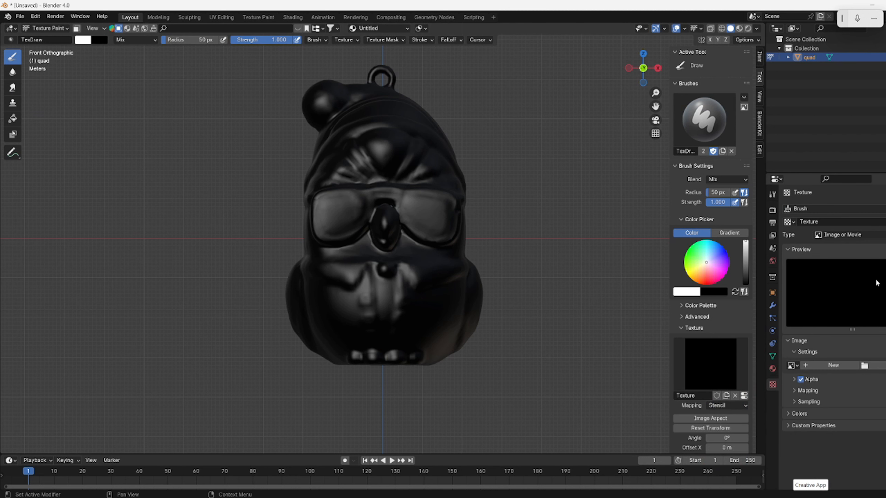
pyautogui.click(874, 366)
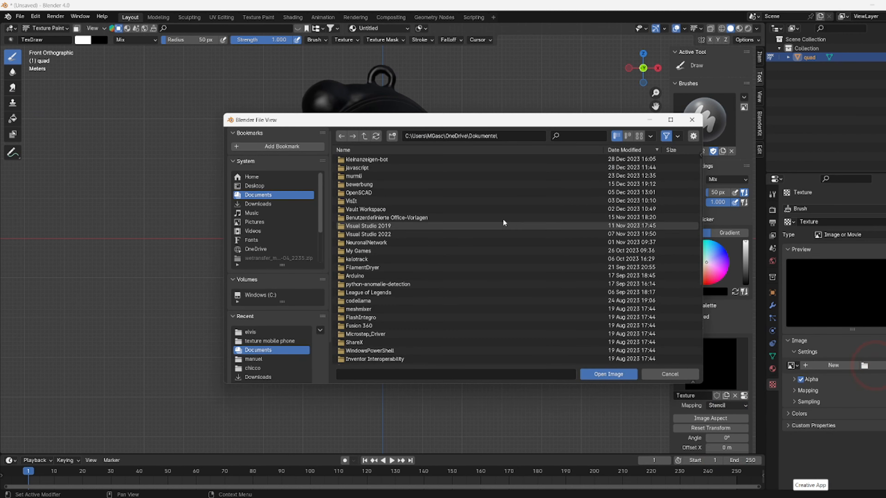
pyautogui.click(270, 204)
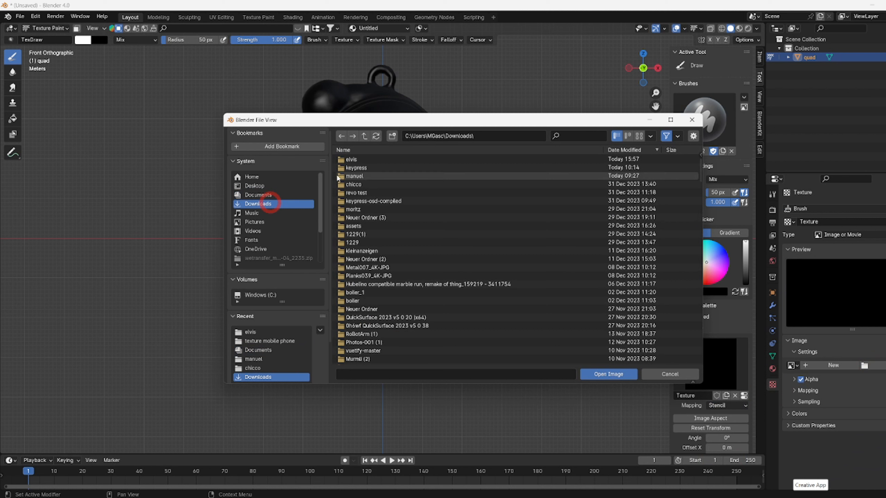
pyautogui.doubleClick(354, 160)
pyautogui.doubleClick(358, 160)
pyautogui.click(361, 164)
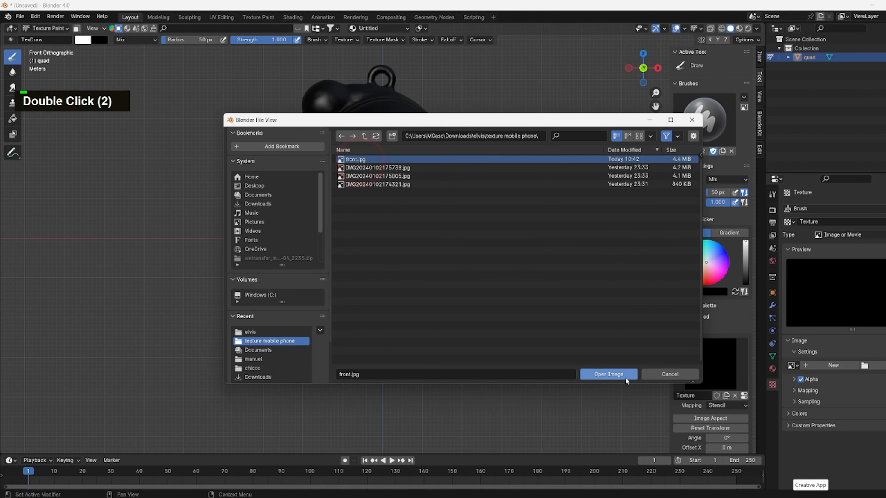
pyautogui.click(624, 375)
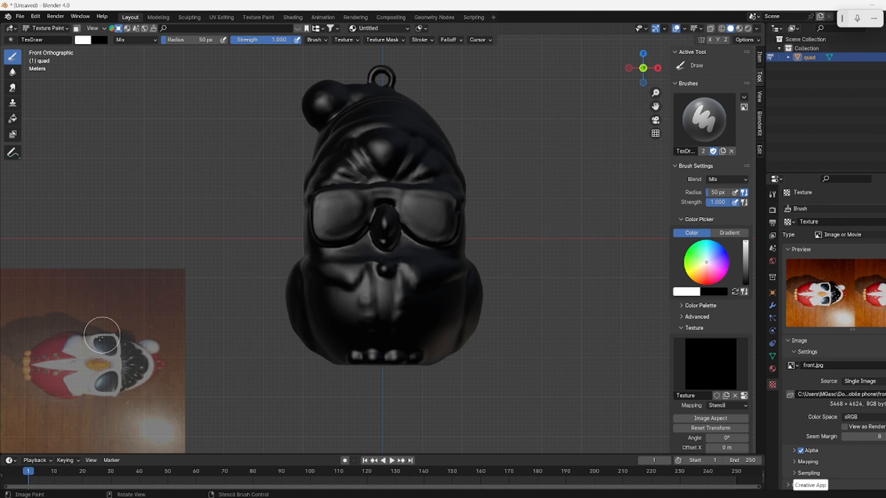
# Step: Move the stencil image over the figurine's face and set its angle to 90° so the photo stands upright
pyautogui.moveTo(102, 336); pyautogui.dragTo(381, 213, button='right')
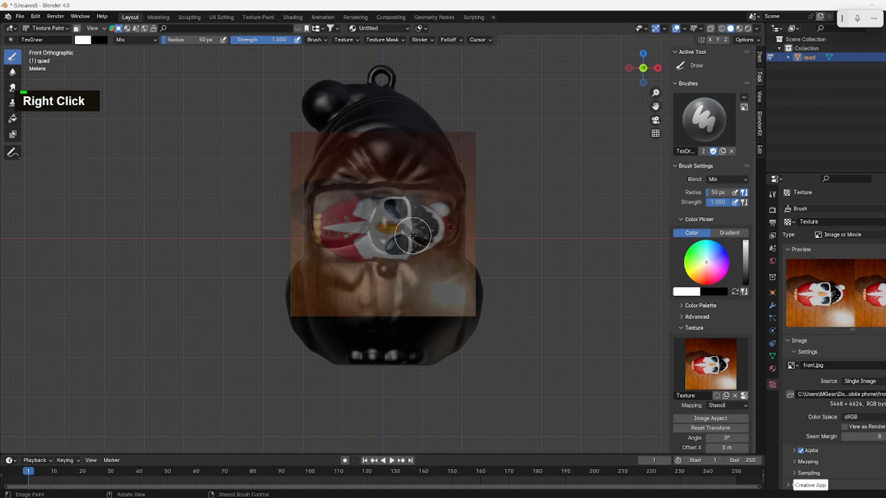
pyautogui.keyDown('ctrl'); pyautogui.moveTo(412, 236); pyautogui.dragTo(424, 185, button='right'); pyautogui.keyUp('ctrl')
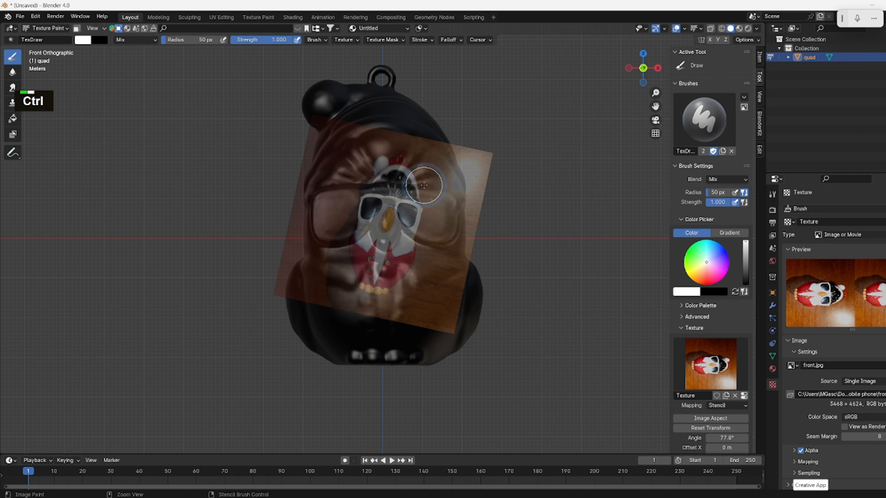
pyautogui.doubleClick(727, 438)
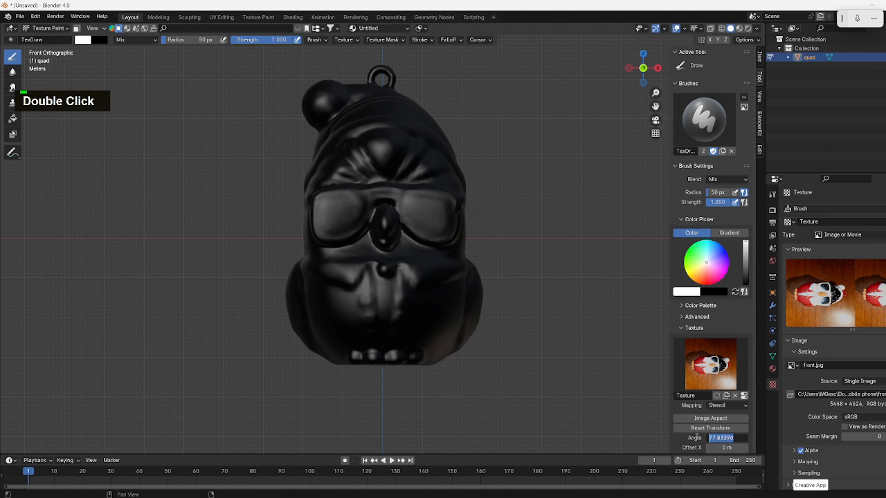
pyautogui.write('90')
pyautogui.press('Return')
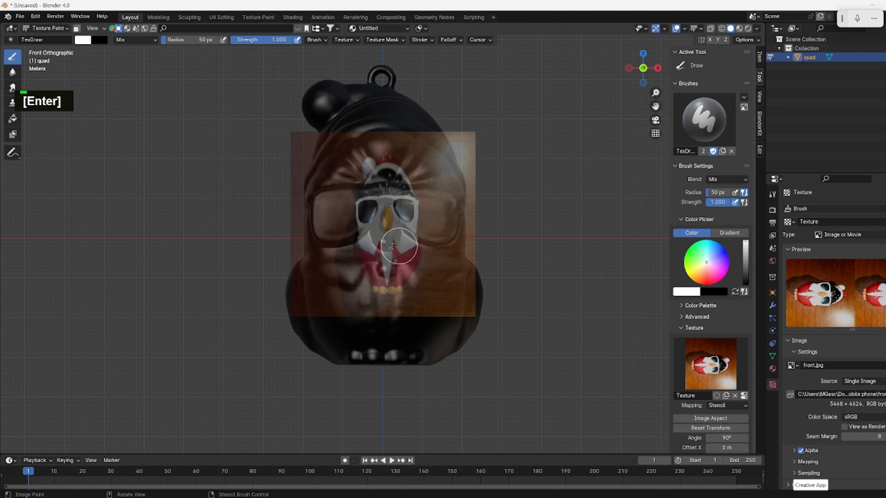
# Step: Compare the figurine with the stencil photo and switch the front view to perspective projection
pyautogui.scroll(-1, 429, 269)
pyautogui.scroll(3, 422, 270)
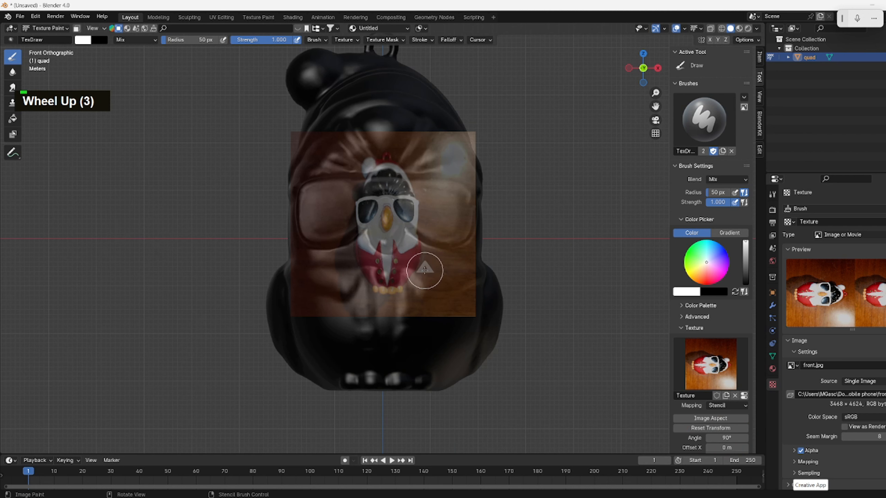
pyautogui.scroll(-4, 424, 271)
pyautogui.scroll(4, 421, 259)
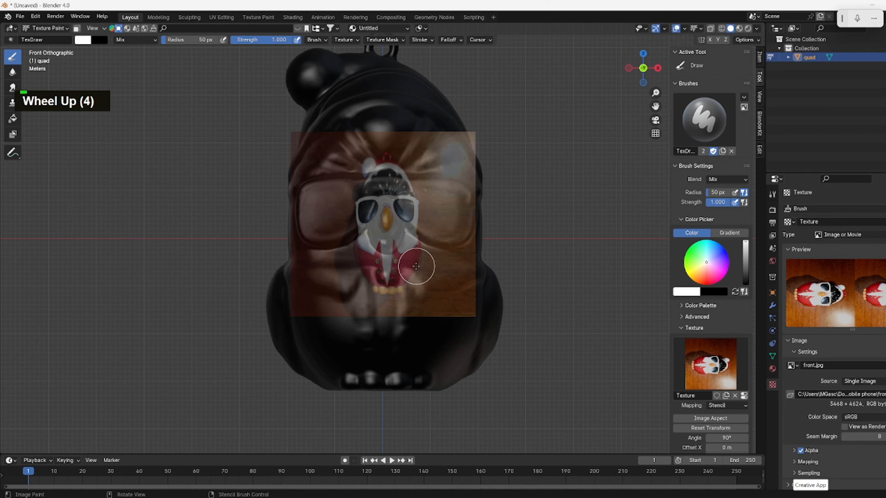
pyautogui.scroll(-2, 411, 261)
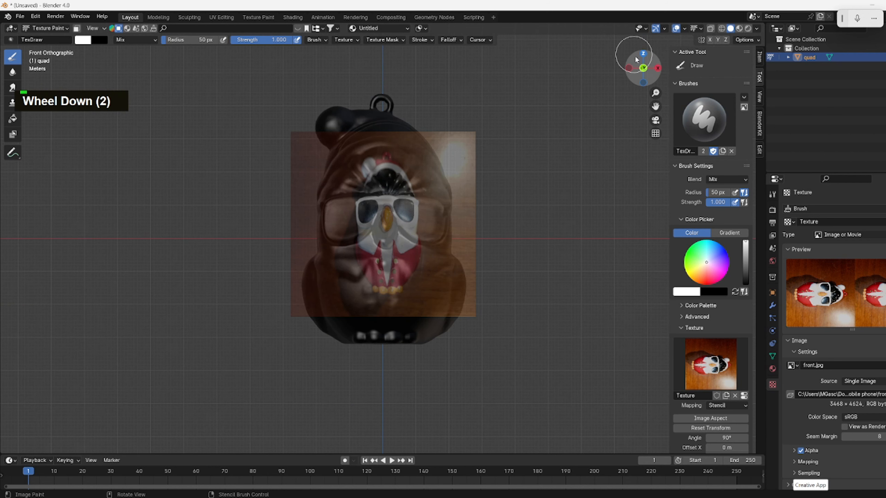
pyautogui.click(643, 68)
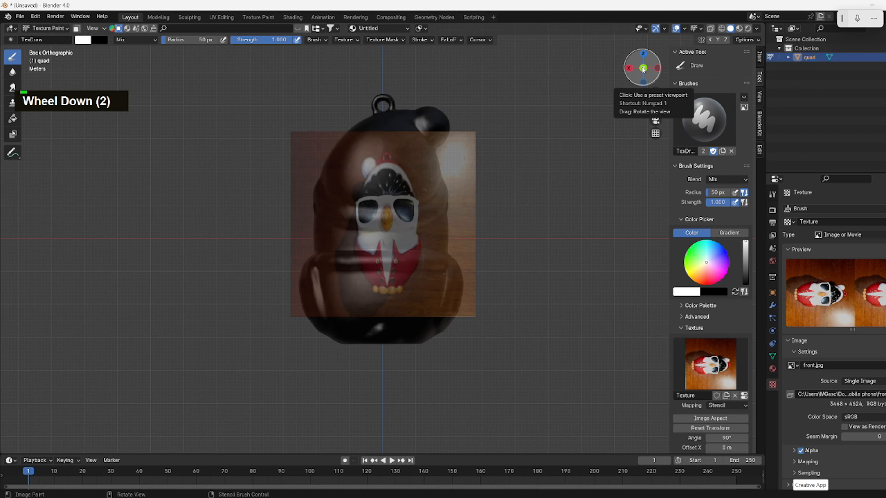
pyautogui.click(643, 68)
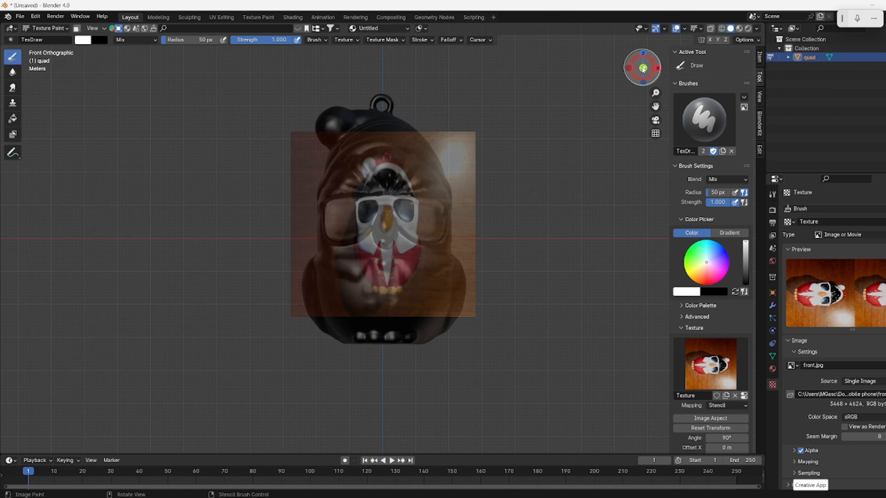
pyautogui.click(656, 134)
pyautogui.doubleClick(656, 134)
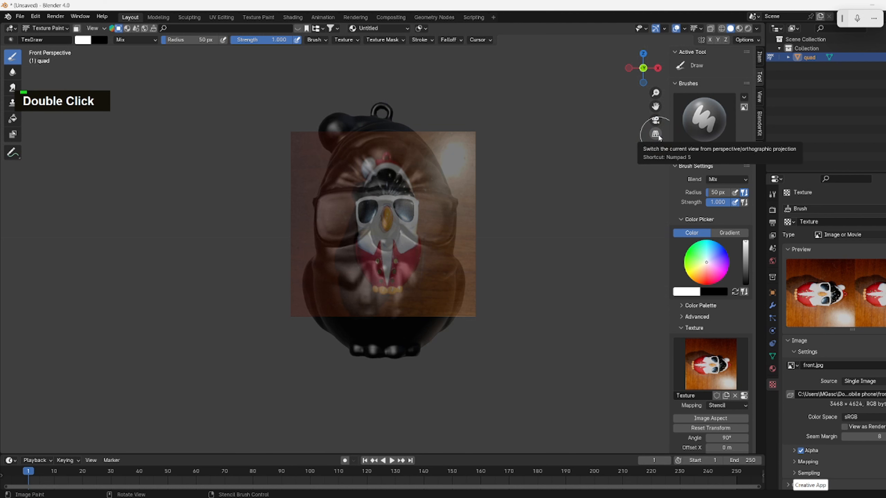
pyautogui.click(659, 136)
pyautogui.click(656, 134)
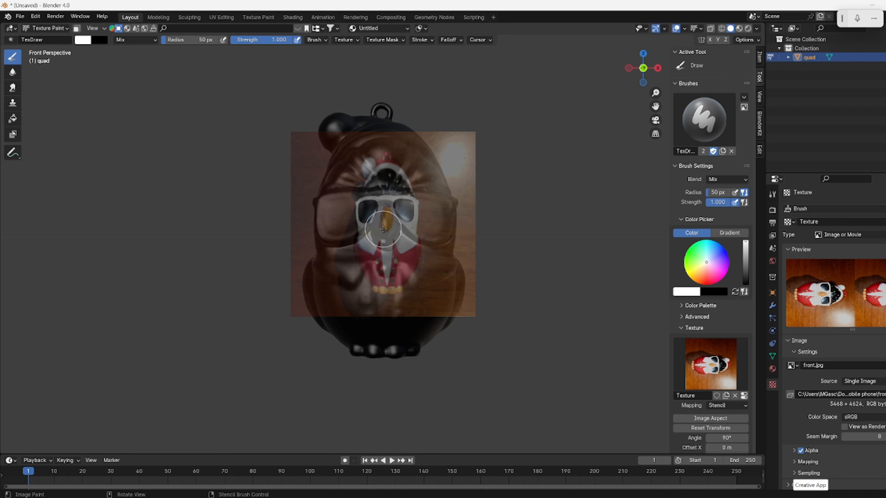
pyautogui.scroll(1, 387, 233)
pyautogui.scroll(-1, 390, 239)
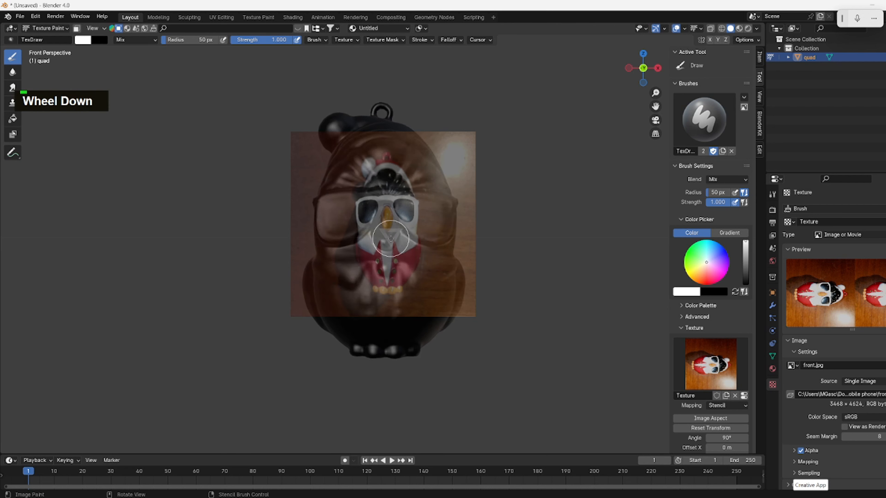
# Step: Scale the stencil photo up until it covers the whole figurine in the front view
pyautogui.scroll(-2, 390, 238)
pyautogui.scroll(2, 416, 235)
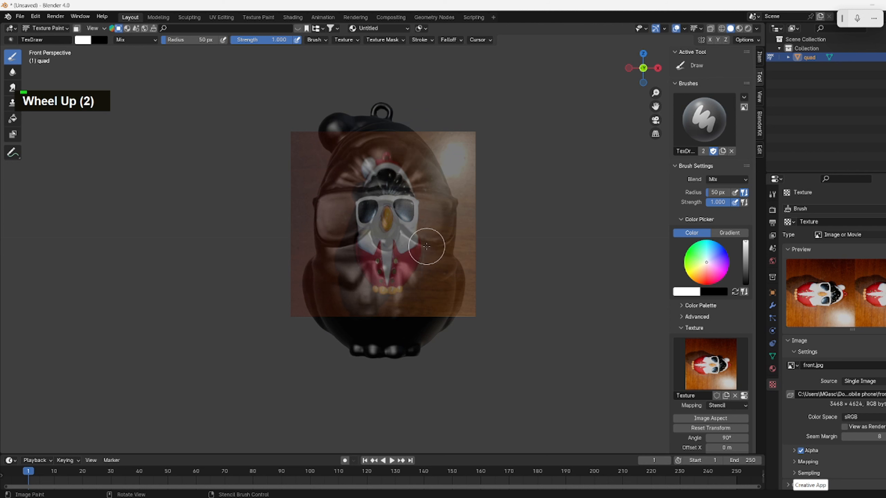
pyautogui.press('shift')
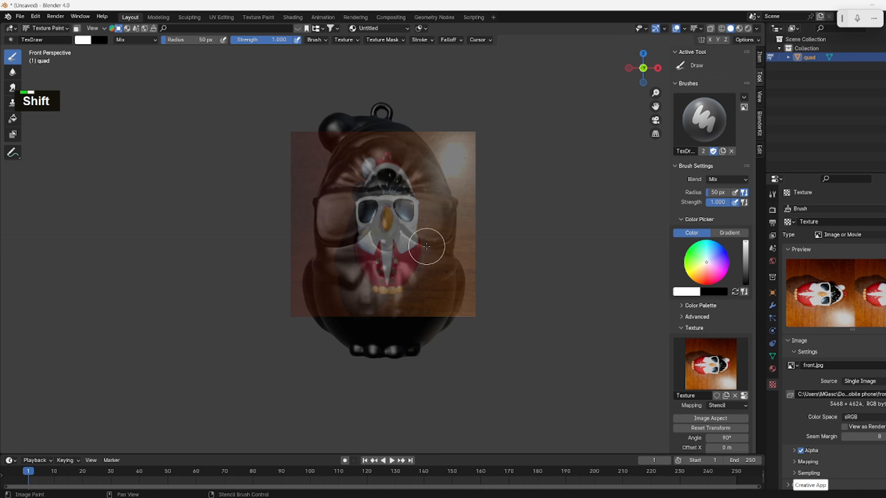
pyautogui.keyDown('shift'); pyautogui.moveTo(426, 246); pyautogui.dragTo(481, 187, button='right'); pyautogui.keyUp('shift')
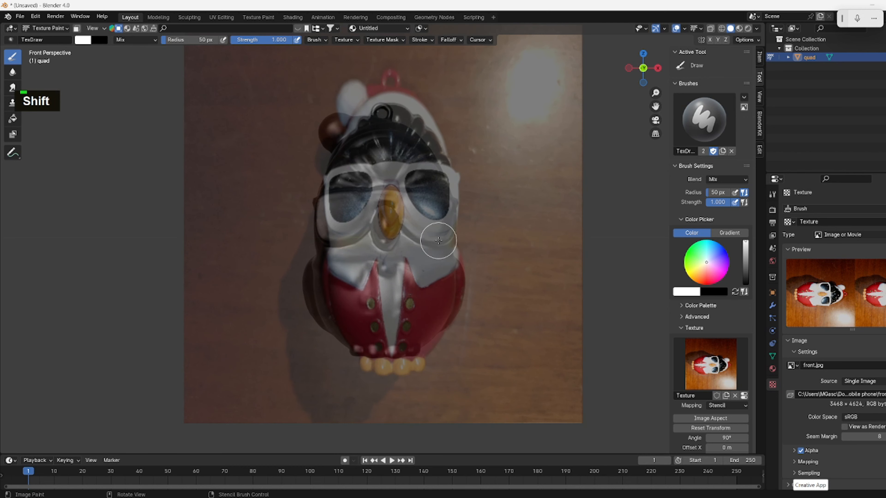
pyautogui.keyDown('shift'); pyautogui.moveTo(438, 240); pyautogui.dragTo(439, 232, button='middle'); pyautogui.keyUp('shift')
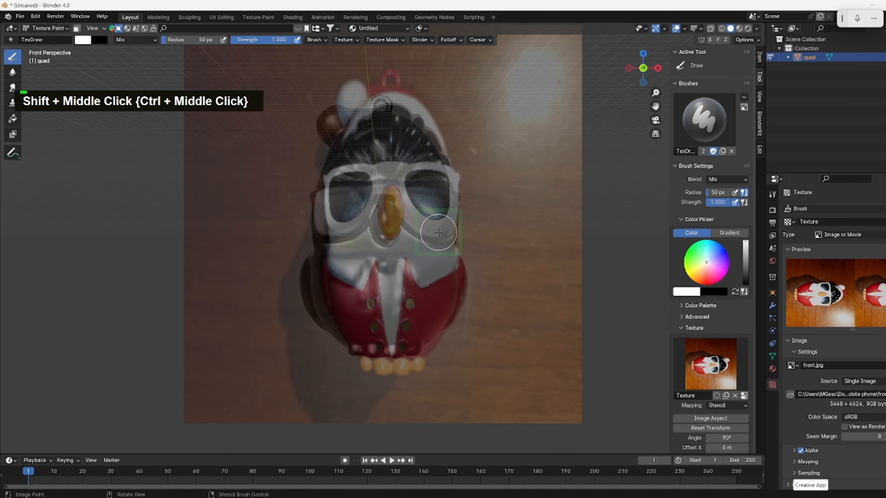
# Step: Fit the stencil photo to the figurine's outline and paint the sunglasses, beak, collar and red jacket onto its front
pyautogui.moveTo(438, 232); pyautogui.dragTo(435, 250, button='right')
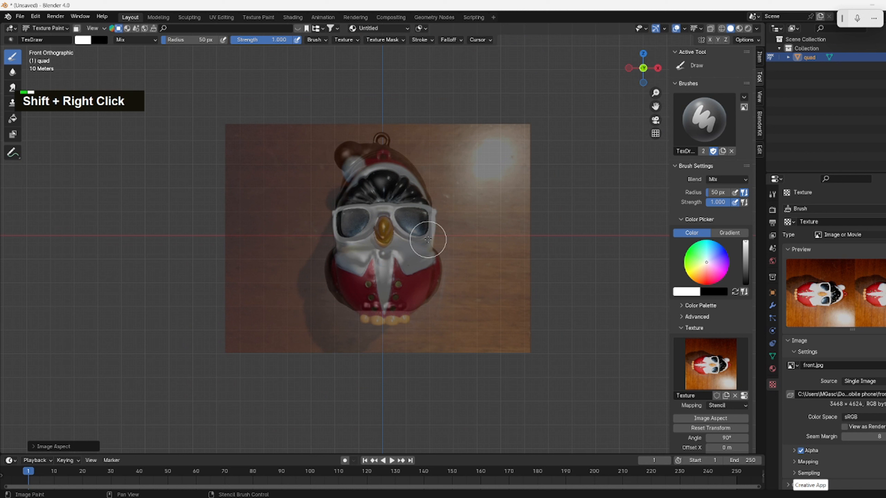
pyautogui.keyDown('shift'); pyautogui.moveTo(435, 247); pyautogui.dragTo(503, 307, button='right'); pyautogui.keyUp('shift')
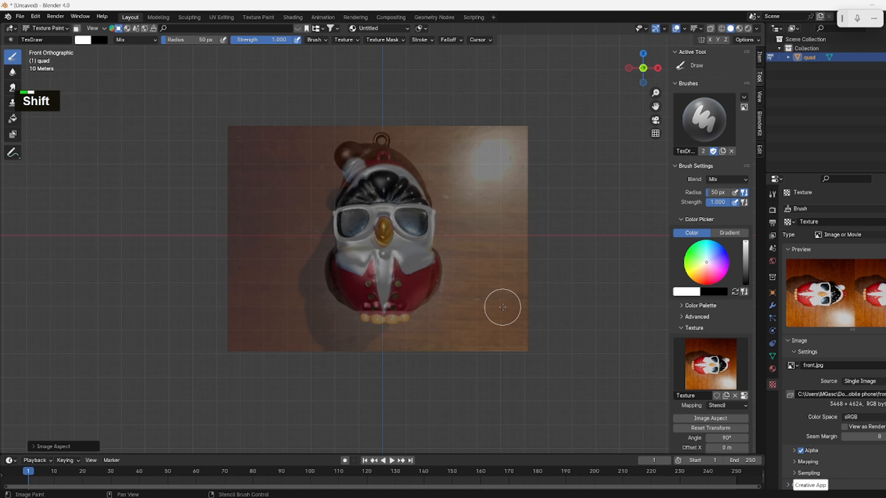
pyautogui.moveTo(409, 237)
pyautogui.keyDown('shift'); pyautogui.mouseDown(button='right')
pyautogui.moveTo(391, 226)
pyautogui.moveTo(383, 244)
pyautogui.mouseUp(button='right'); pyautogui.keyUp('shift')
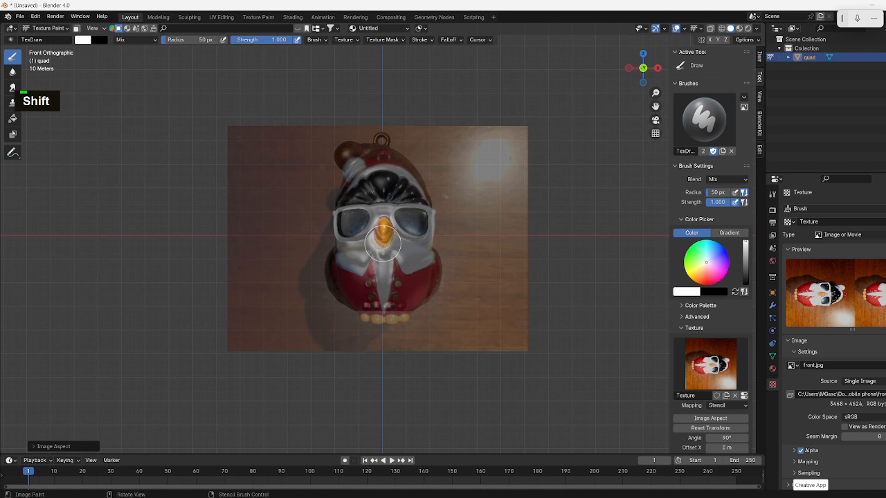
pyautogui.moveTo(386, 230)
pyautogui.mouseDown()
pyautogui.moveTo(374, 211)
pyautogui.moveTo(355, 222)
pyautogui.moveTo(364, 279)
pyautogui.moveTo(351, 270)
pyautogui.moveTo(387, 250)
pyautogui.moveTo(405, 265)
pyautogui.moveTo(415, 241)
pyautogui.moveTo(400, 224)
pyautogui.moveTo(418, 216)
pyautogui.moveTo(421, 245)
pyautogui.moveTo(376, 223)
pyautogui.moveTo(381, 217)
pyautogui.mouseUp()
pyautogui.moveTo(400, 257)
pyautogui.mouseDown()
pyautogui.moveTo(392, 281)
pyautogui.moveTo(405, 283)
pyautogui.moveTo(415, 273)
pyautogui.moveTo(381, 273)
pyautogui.moveTo(379, 230)
pyautogui.mouseUp()
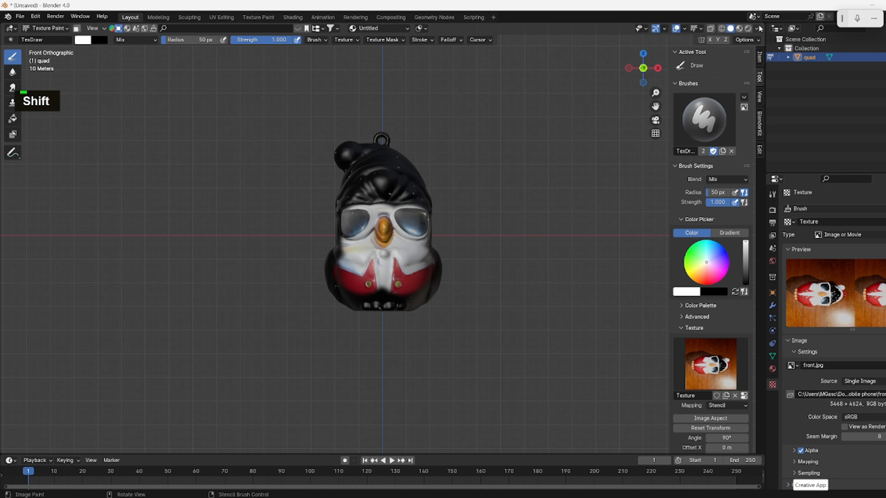
pyautogui.moveTo(764, 25); pyautogui.dragTo(455, 56)
pyautogui.scroll(7, 600, 251)
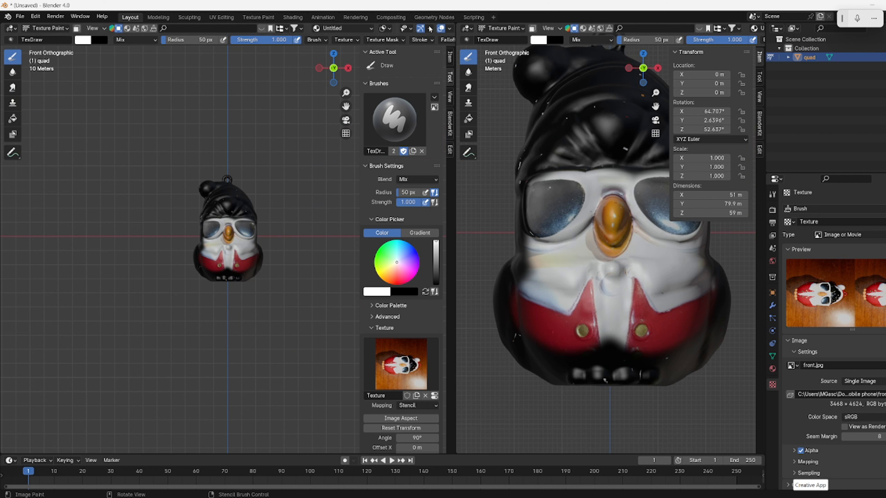
pyautogui.moveTo(459, 25); pyautogui.dragTo(105, 31)
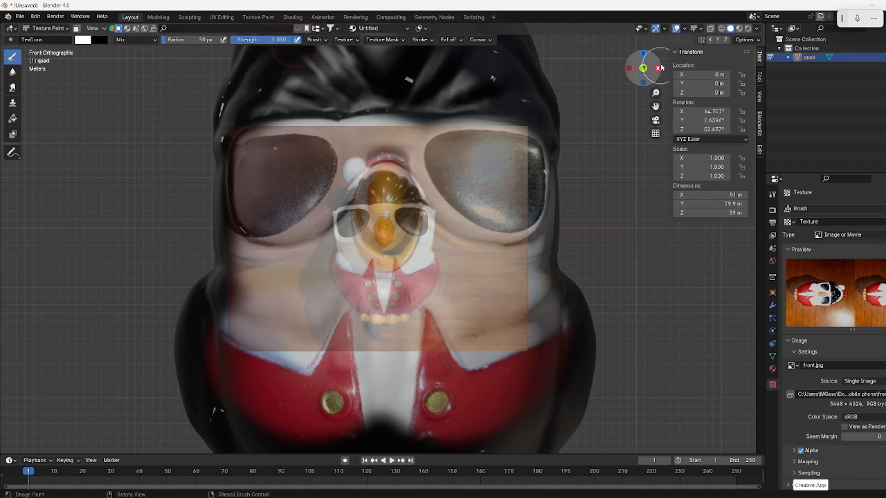
# Step: Switch to Object Mode with Material Preview shading and inspect the painted face from several angles
pyautogui.click(48, 29)
pyautogui.click(38, 34)
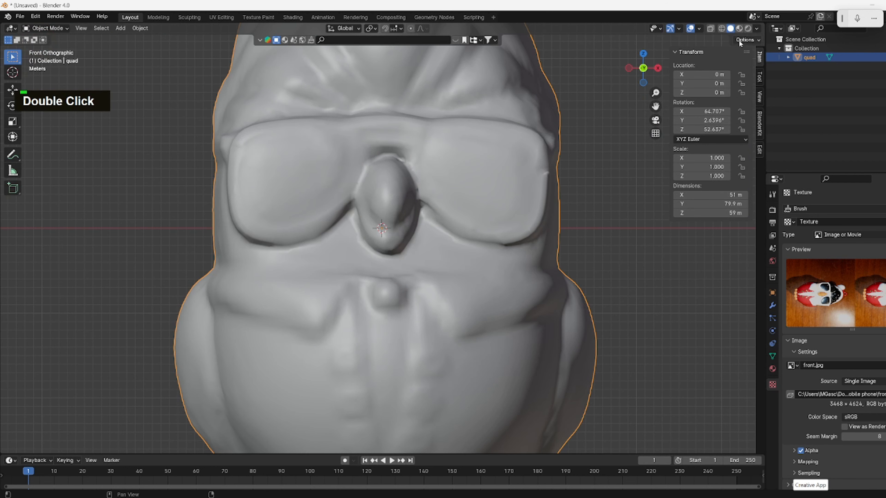
pyautogui.click(739, 29)
pyautogui.moveTo(578, 174); pyautogui.dragTo(557, 208, button='middle')
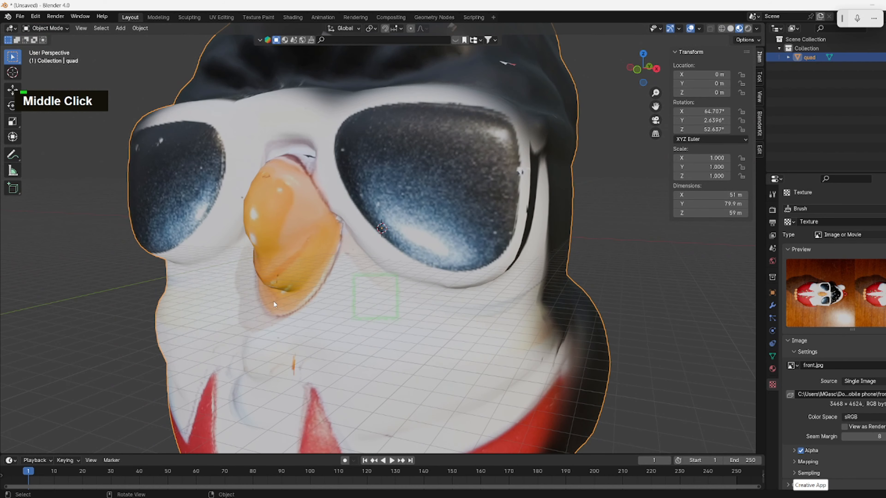
pyautogui.moveTo(256, 243); pyautogui.dragTo(289, 230, button='middle')
pyautogui.scroll(-3, 338, 260)
pyautogui.moveTo(339, 259); pyautogui.dragTo(367, 279, button='middle')
pyautogui.scroll(4, 368, 279)
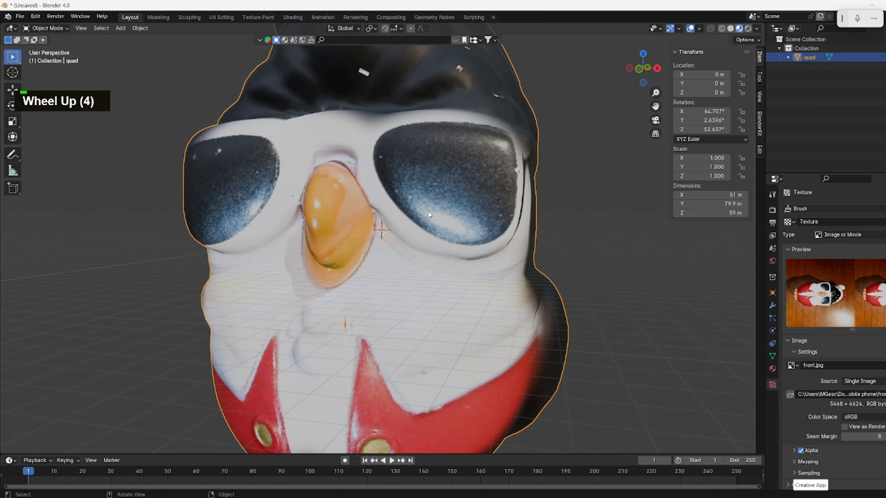
pyautogui.moveTo(429, 214); pyautogui.dragTo(442, 184, button='middle')
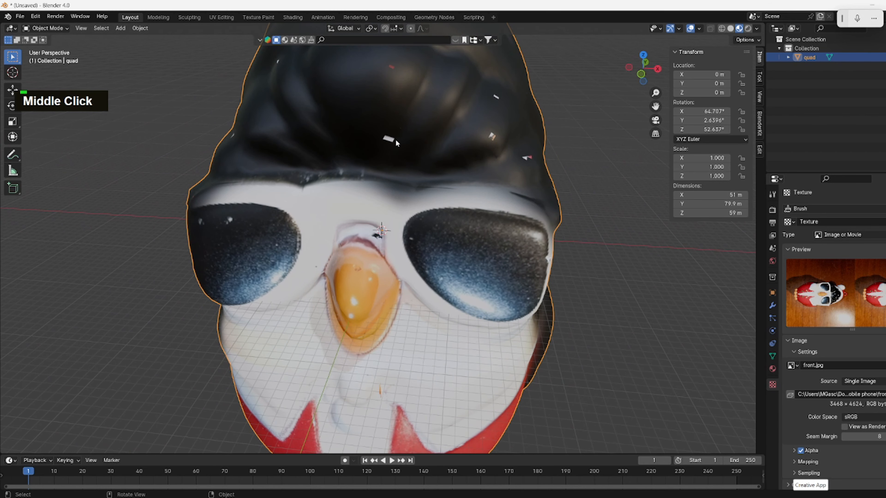
# Step: Change the 3D viewport to the UV Editor and display the front.jpg image in it
pyautogui.click(47, 28)
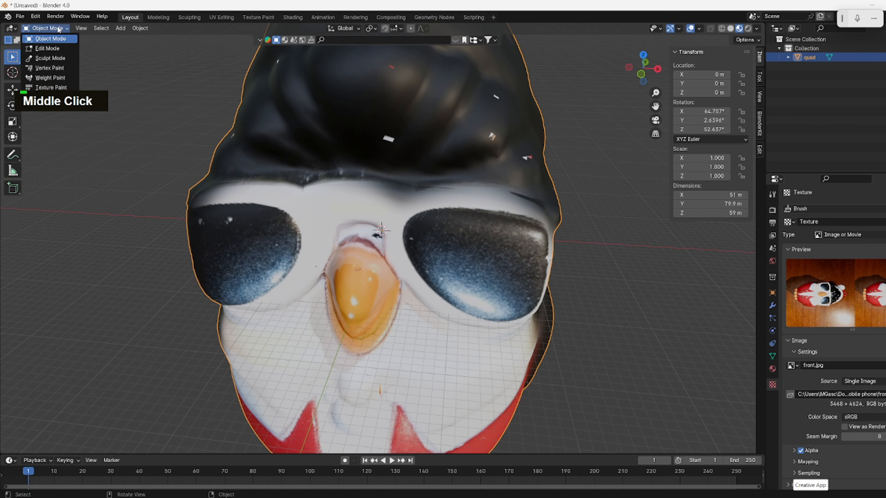
pyautogui.click(11, 28)
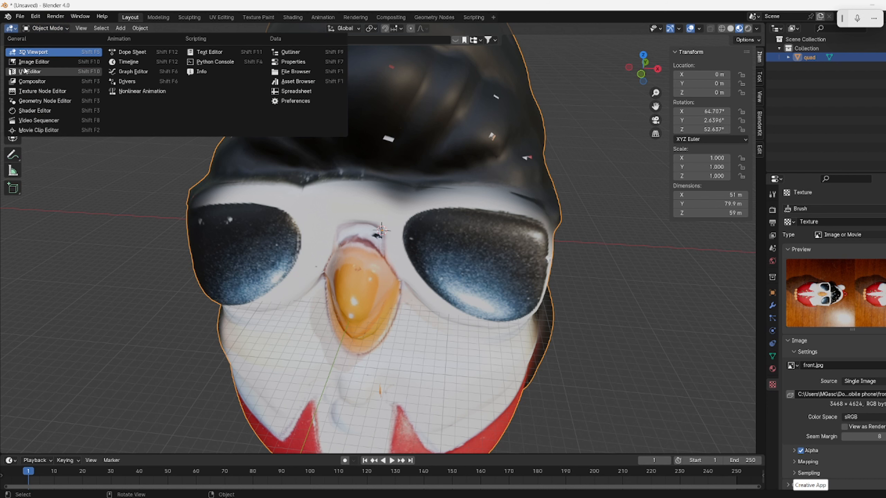
pyautogui.click(51, 70)
pyautogui.click(338, 28)
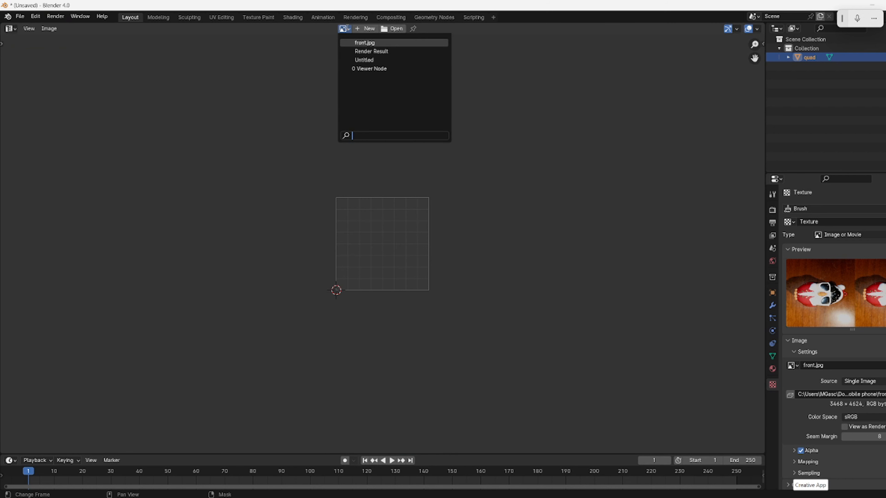
pyautogui.click(365, 42)
pyautogui.scroll(-4, 363, 61)
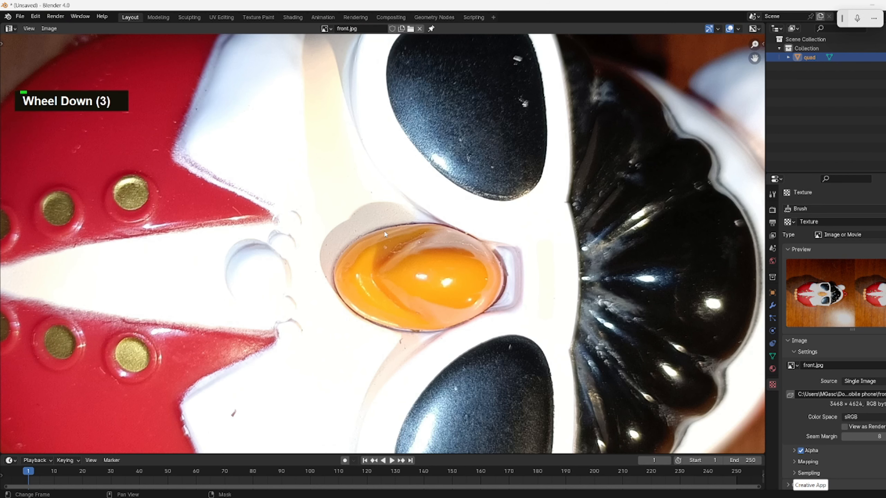
# Step: Display the Untitled texture image and examine the areas painted onto it
pyautogui.click(326, 29)
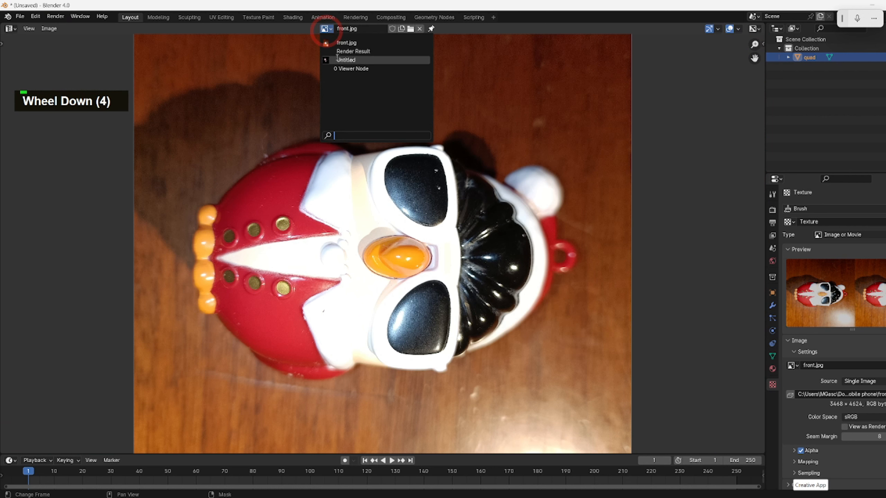
pyautogui.click(341, 61)
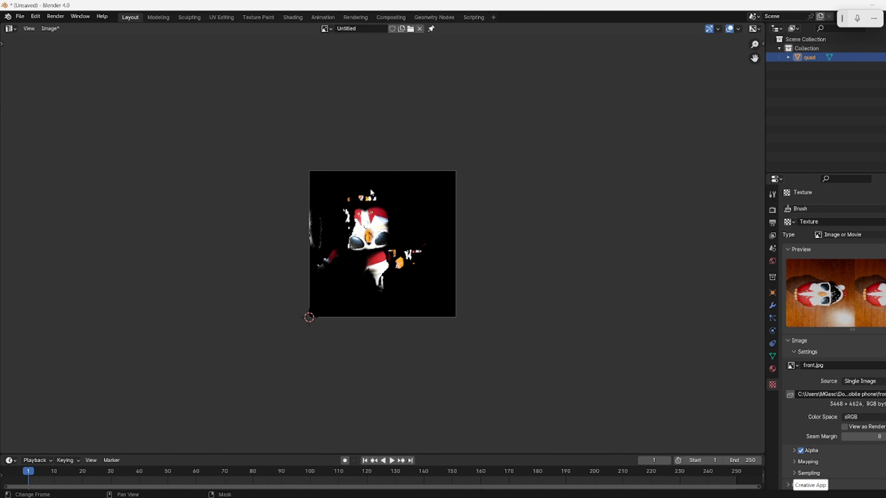
pyautogui.scroll(6, 368, 246)
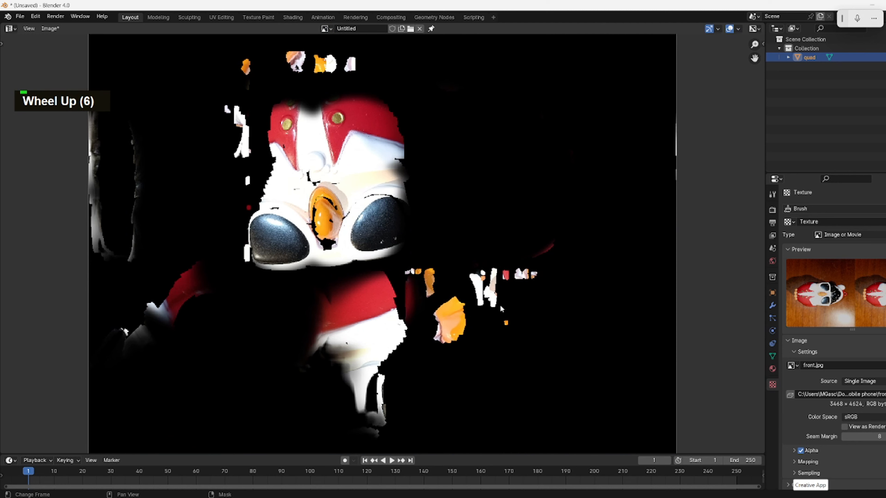
pyautogui.scroll(-2, 623, 257)
pyautogui.scroll(1, 233, 336)
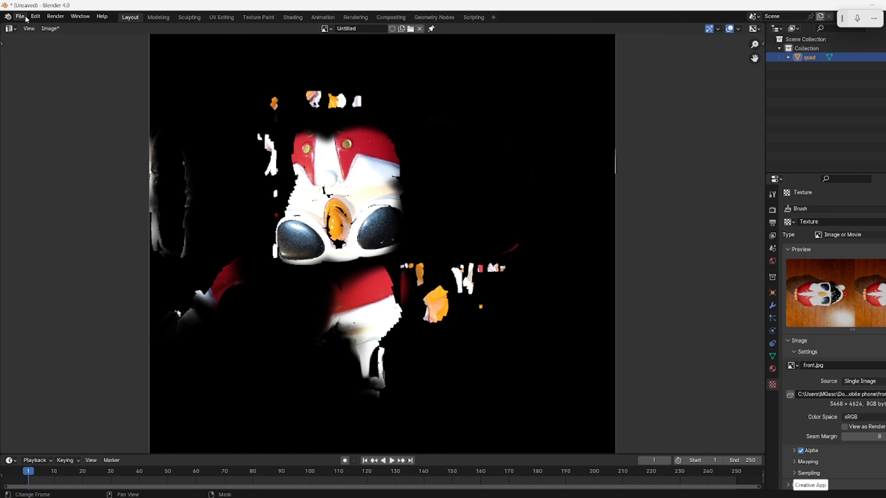
# Step: Return to the 3D Viewport and put the figurine back into Texture Paint mode
pyautogui.click(11, 29)
pyautogui.click(21, 53)
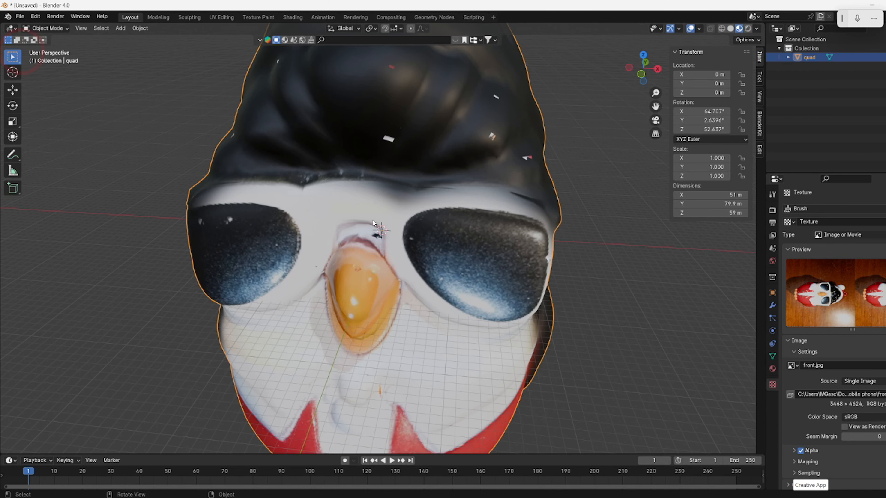
pyautogui.scroll(-4, 429, 229)
pyautogui.moveTo(430, 229); pyautogui.dragTo(434, 198, button='middle')
pyautogui.scroll(3, 447, 218)
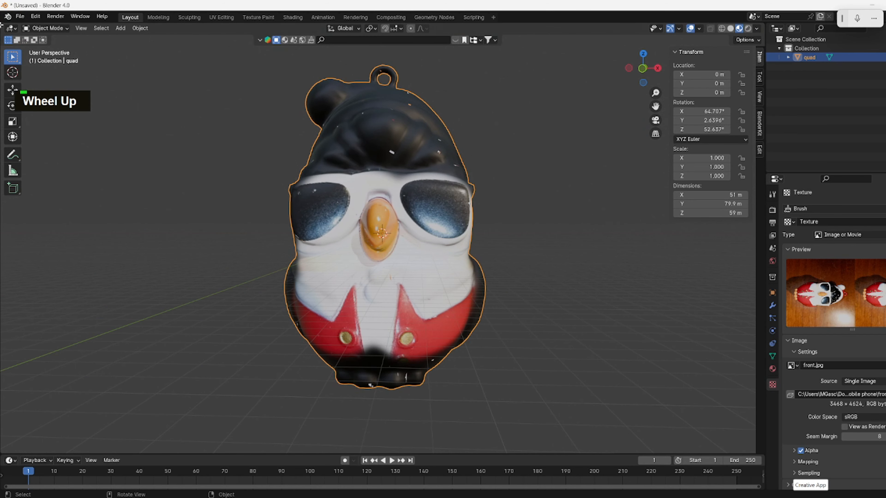
pyautogui.click(38, 29)
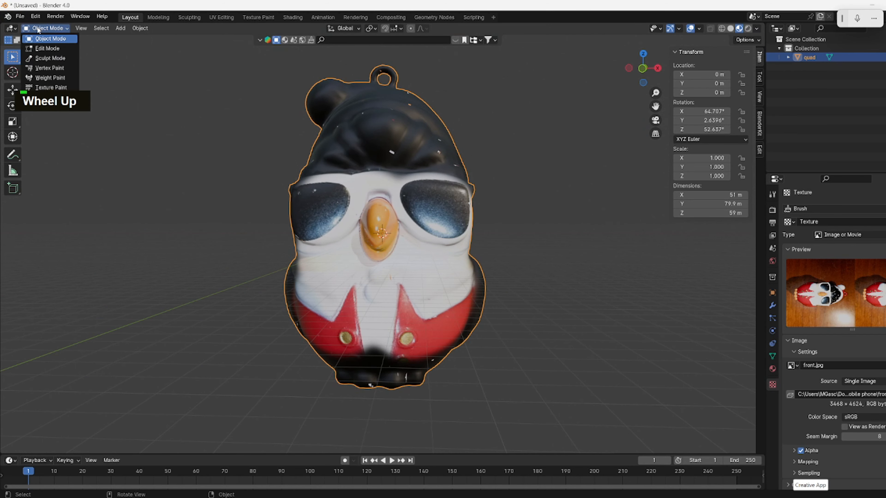
pyautogui.click(59, 88)
# Step: Enlarge the stencil photo and move it so its sunglasses and beak line up with the figurine's face in the closer view
pyautogui.scroll(4, 402, 228)
pyautogui.scroll(2, 404, 230)
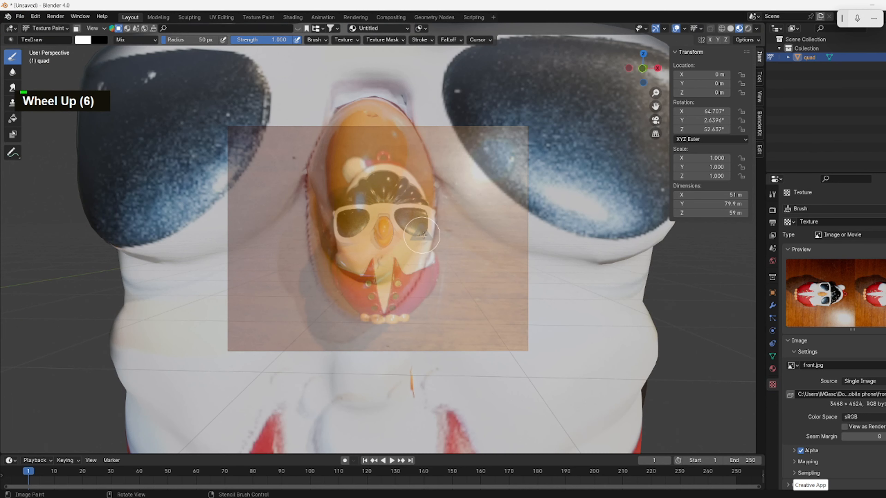
pyautogui.scroll(-4, 416, 233)
pyautogui.scroll(3, 428, 237)
pyautogui.scroll(1, 428, 238)
pyautogui.scroll(-1, 428, 237)
pyautogui.scroll(-2, 390, 325)
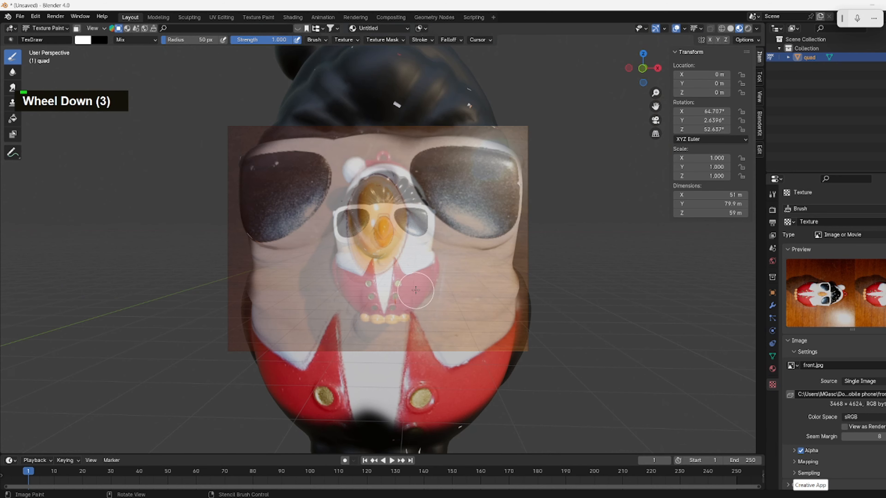
pyautogui.scroll(-2, 415, 290)
pyautogui.scroll(3, 413, 279)
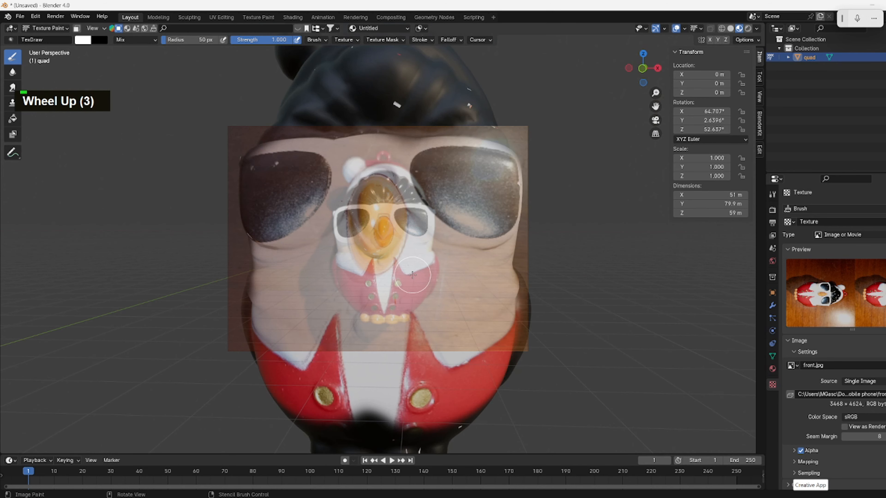
pyautogui.keyDown('ctrl'); pyautogui.moveTo(412, 274); pyautogui.dragTo(417, 343, button='right'); pyautogui.keyUp('ctrl')
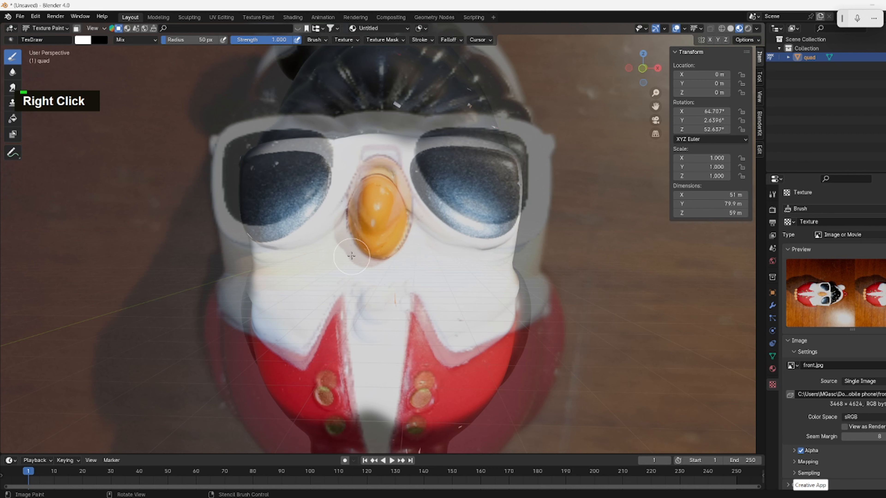
pyautogui.moveTo(346, 253); pyautogui.dragTo(350, 276, button='right')
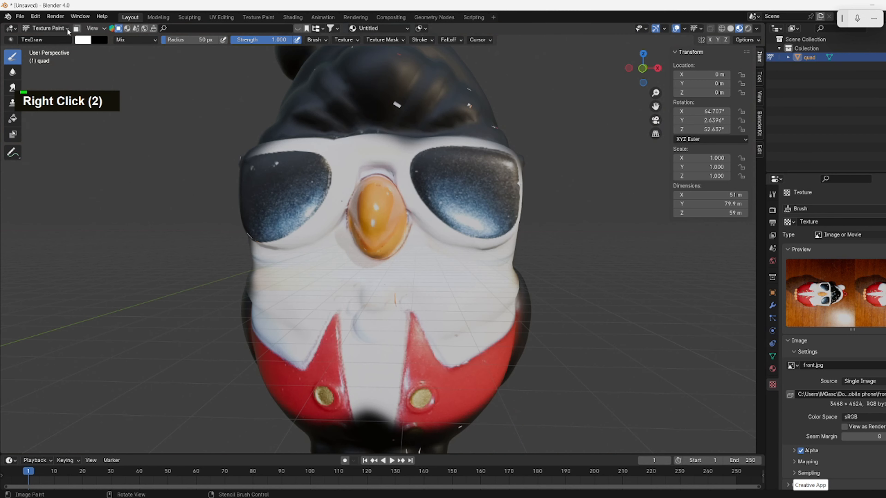
# Step: Switch to Object Mode and examine the painted beak, sunglasses and unpainted sides from different angles
pyautogui.click(66, 28)
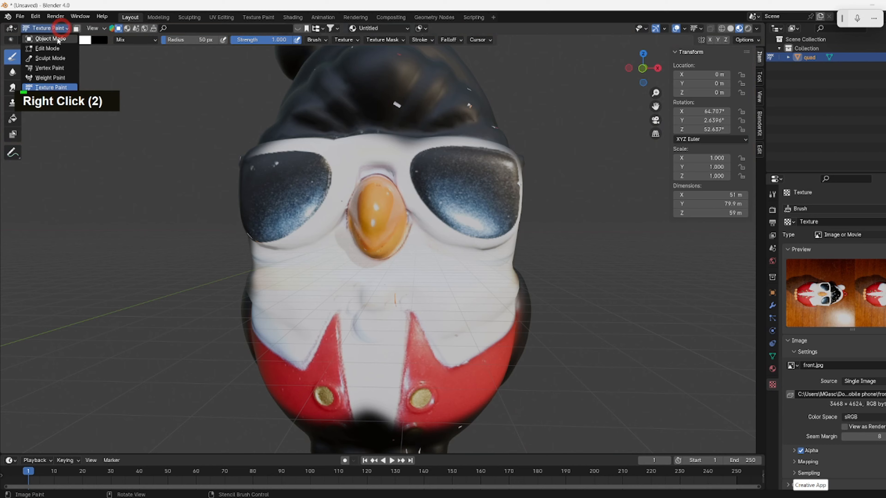
pyautogui.click(36, 37)
pyautogui.moveTo(413, 199); pyautogui.dragTo(457, 205, button='middle')
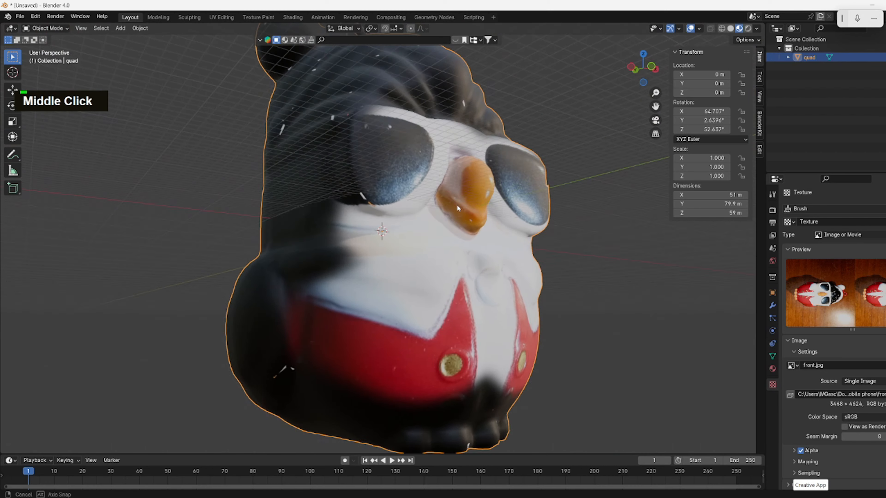
pyautogui.scroll(3, 556, 227)
pyautogui.rightClick(534, 210)
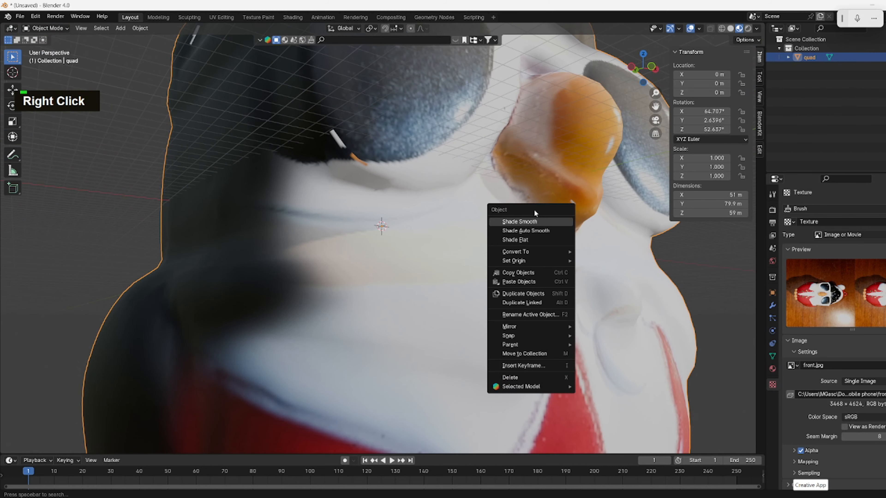
pyautogui.moveTo(534, 210); pyautogui.dragTo(459, 183, button='middle')
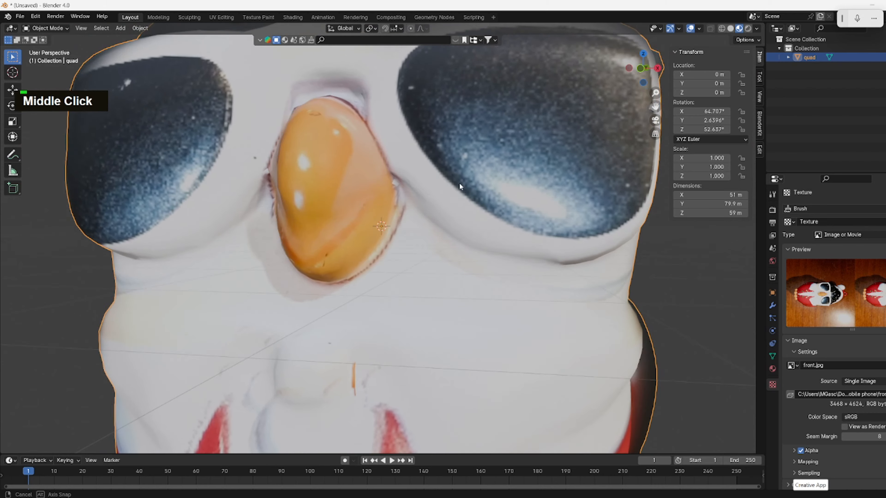
pyautogui.scroll(3, 369, 225)
pyautogui.scroll(-4, 289, 250)
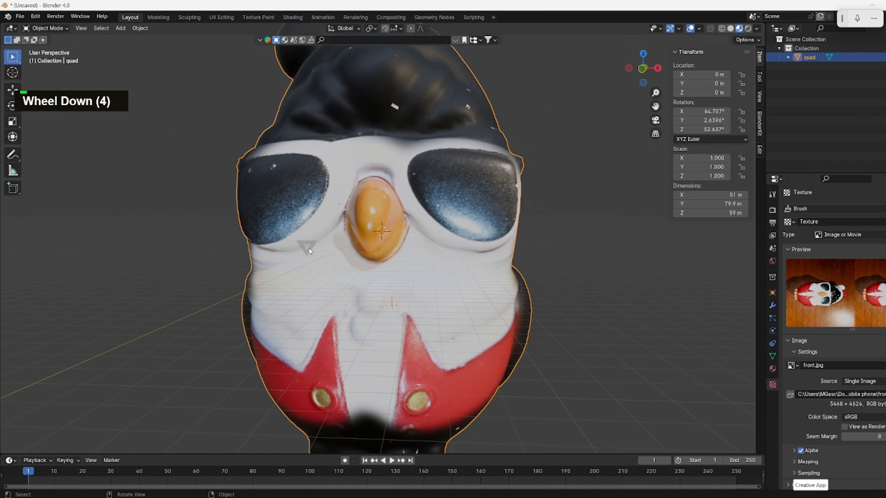
# Step: Put the figurine back into Texture Paint mode with its face and lower front seen from slightly below
pyautogui.moveTo(406, 247)
pyautogui.mouseDown(button='middle')
pyautogui.moveTo(339, 224)
pyautogui.moveTo(412, 233)
pyautogui.mouseUp(button='middle')
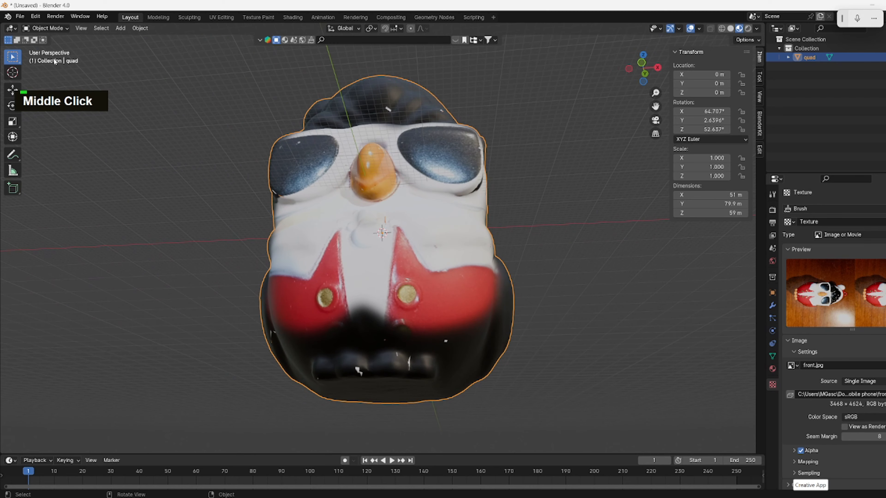
pyautogui.click(45, 28)
pyautogui.click(49, 86)
pyautogui.scroll(2, 415, 276)
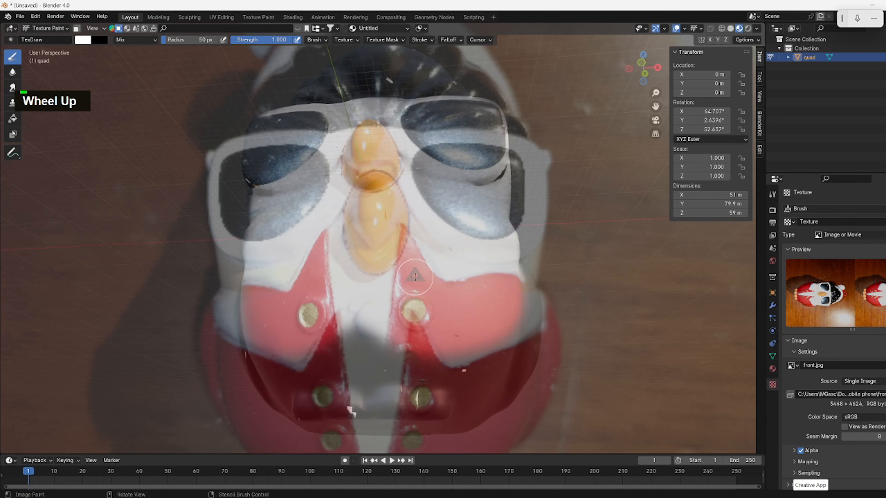
pyautogui.scroll(1, 415, 277)
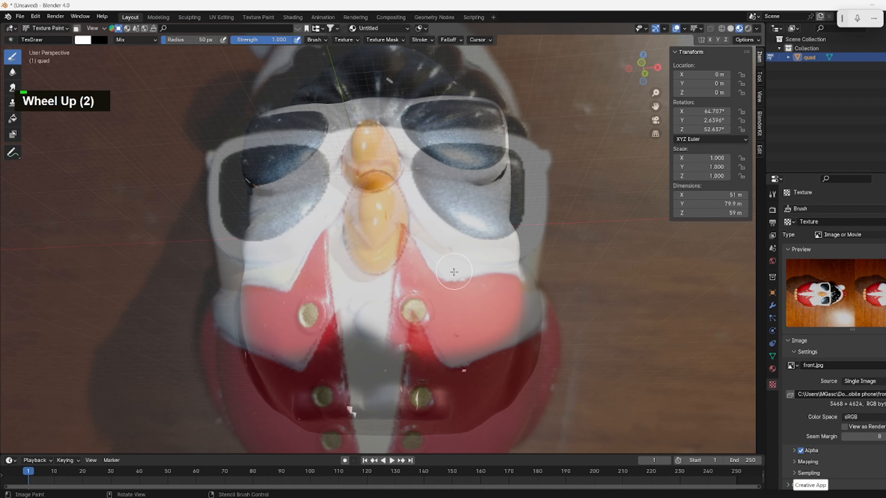
# Step: Shrink the stencil photo to roughly the figurine's size and reposition it over the model
pyautogui.keyDown('ctrl'); pyautogui.rightClick(455, 287); pyautogui.keyUp('ctrl')
pyautogui.keyDown('shift'); pyautogui.moveTo(455, 287); pyautogui.dragTo(494, 316, button='right'); pyautogui.keyUp('shift')
pyautogui.scroll(-1, 518, 312)
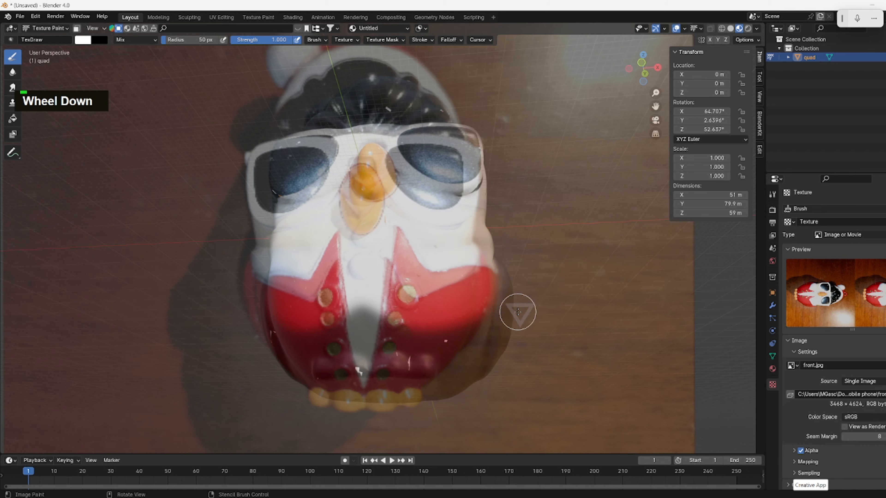
pyautogui.scroll(-2, 517, 311)
pyautogui.scroll(1, 510, 306)
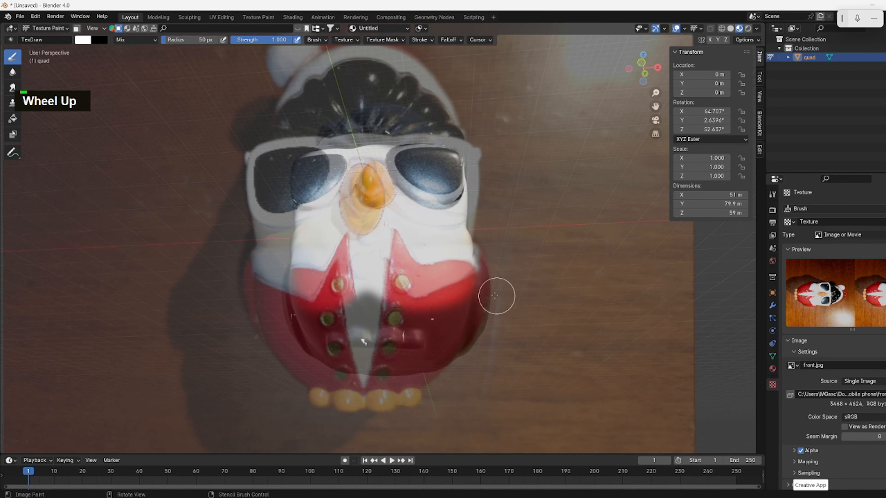
pyautogui.moveTo(496, 296)
pyautogui.mouseDown(button='right')
pyautogui.moveTo(500, 251)
pyautogui.moveTo(514, 240)
pyautogui.moveTo(490, 271)
pyautogui.mouseUp(button='right')
# Step: In the front view, scale and move the stencil so its orange feet match the figurine's base, and paint the feet and lower jacket
pyautogui.press('KP_1')
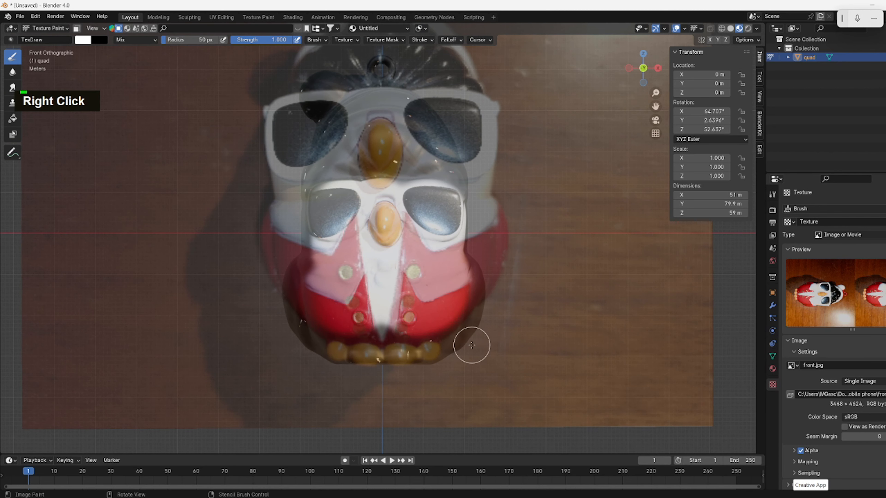
pyautogui.rightClick(467, 341)
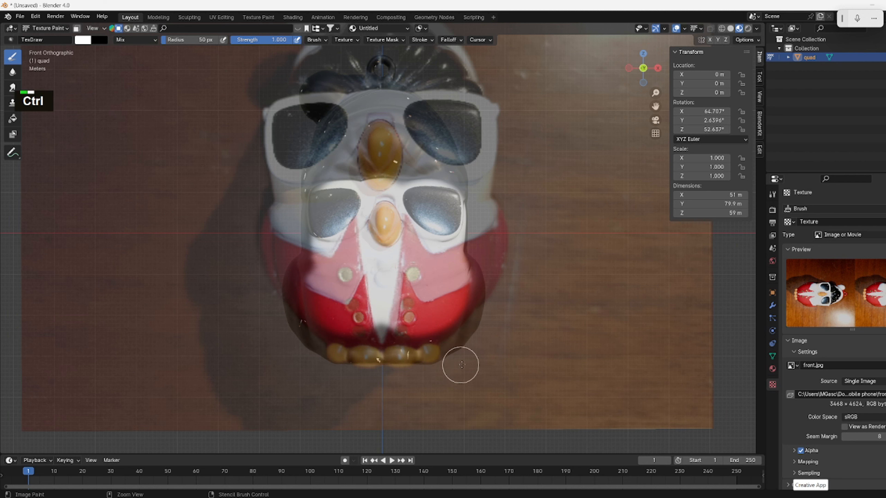
pyautogui.moveTo(461, 364)
pyautogui.keyDown('ctrl'); pyautogui.mouseDown(button='right')
pyautogui.moveTo(476, 350)
pyautogui.moveTo(457, 321)
pyautogui.moveTo(466, 351)
pyautogui.mouseUp(button='right'); pyautogui.keyUp('ctrl')
pyautogui.rightClick(473, 352)
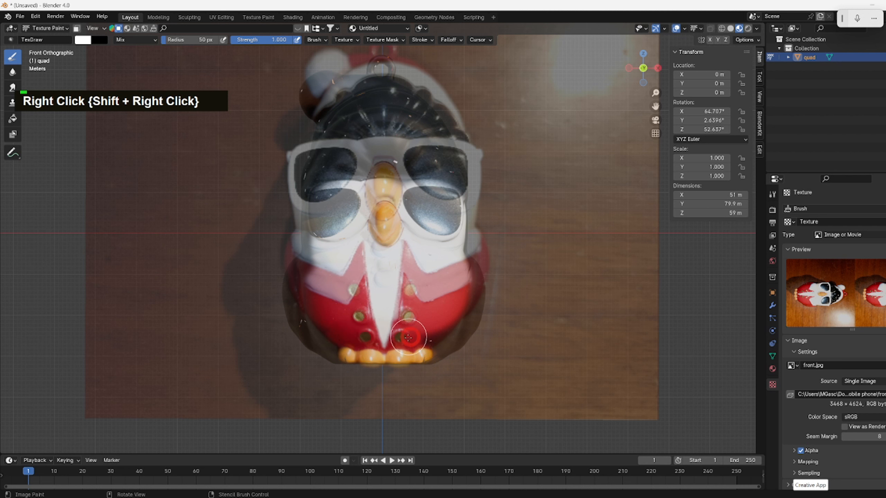
# Step: Enlarge the stencil photo and move it off the figurine so the painted front is uncovered
pyautogui.moveTo(431, 344)
pyautogui.keyDown('shift'); pyautogui.mouseDown(button='right')
pyautogui.moveTo(439, 375)
pyautogui.moveTo(429, 369)
pyautogui.moveTo(438, 366)
pyautogui.moveTo(437, 350)
pyautogui.mouseUp(button='right'); pyautogui.keyUp('shift')
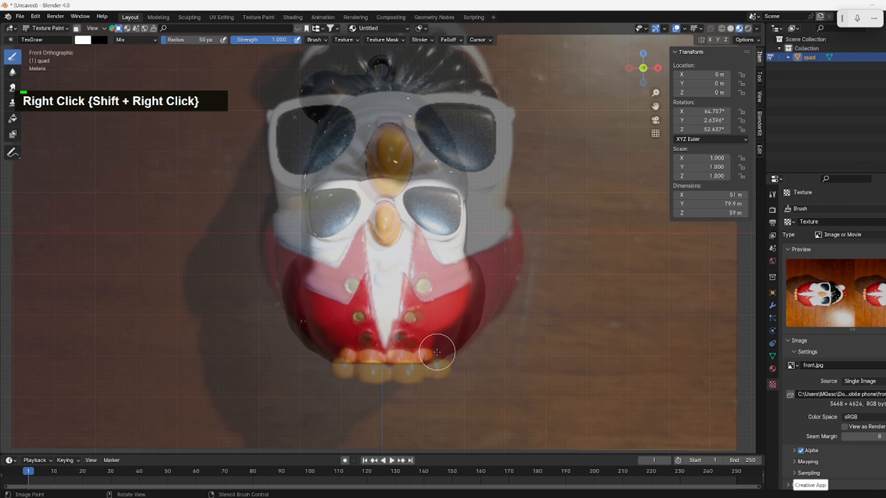
pyautogui.moveTo(437, 350); pyautogui.dragTo(432, 351, button='right')
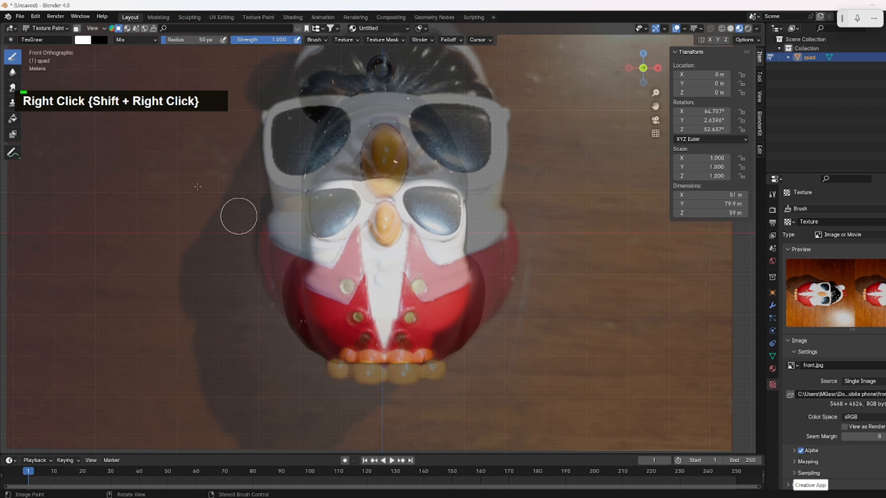
pyautogui.moveTo(257, 201)
pyautogui.mouseDown(button='right')
pyautogui.moveTo(326, 207)
pyautogui.moveTo(530, 275)
pyautogui.mouseUp(button='right')
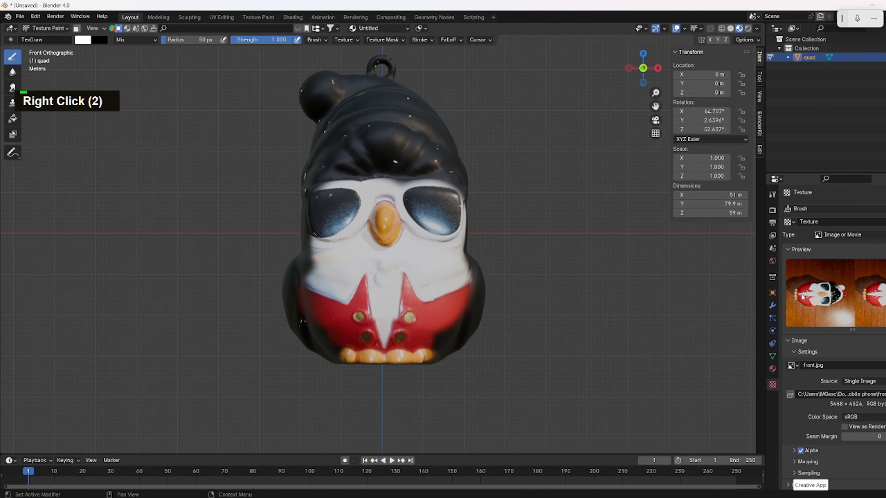
pyautogui.moveTo(798, 294)
pyautogui.mouseDown(button='right')
pyautogui.moveTo(563, 311)
pyautogui.moveTo(619, 323)
pyautogui.moveTo(340, 311)
pyautogui.moveTo(384, 292)
pyautogui.moveTo(400, 251)
pyautogui.moveTo(412, 248)
pyautogui.moveTo(708, 222)
pyautogui.mouseUp(button='right')
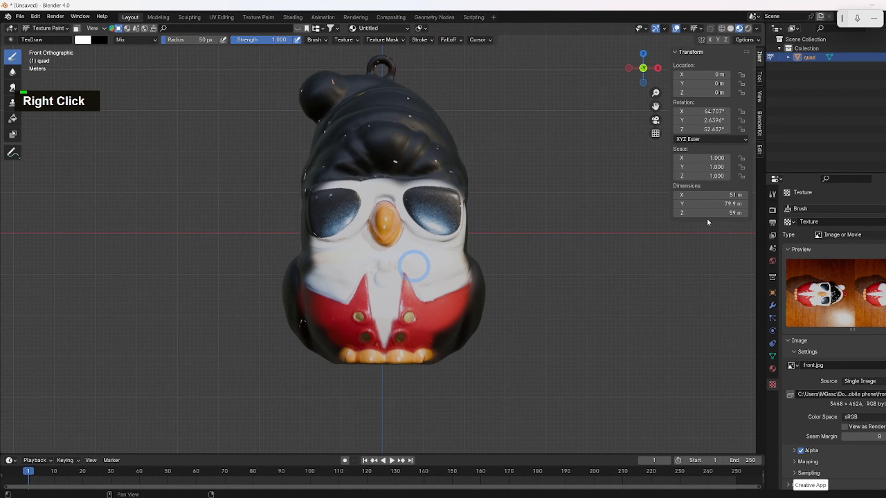
# Step: Set the brush texture's stencil angle to 90° and switch the viewport to wireframe shading
pyautogui.click(760, 80)
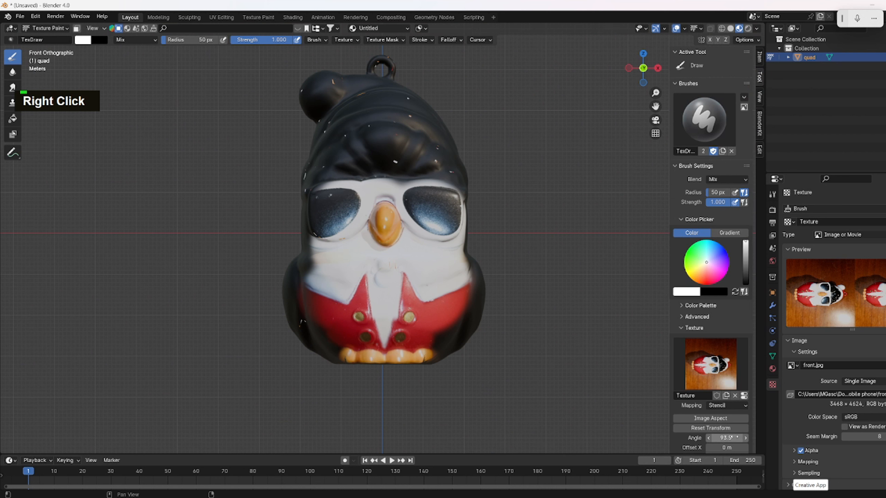
pyautogui.write('90')
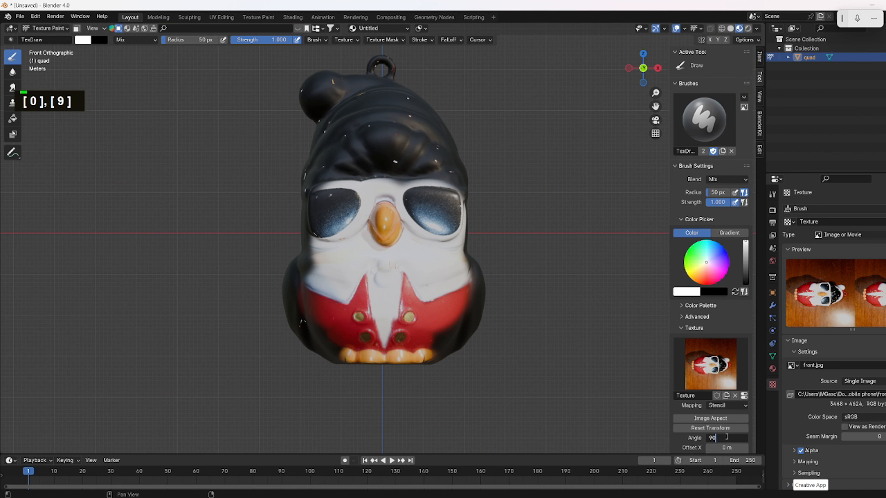
pyautogui.press('Return')
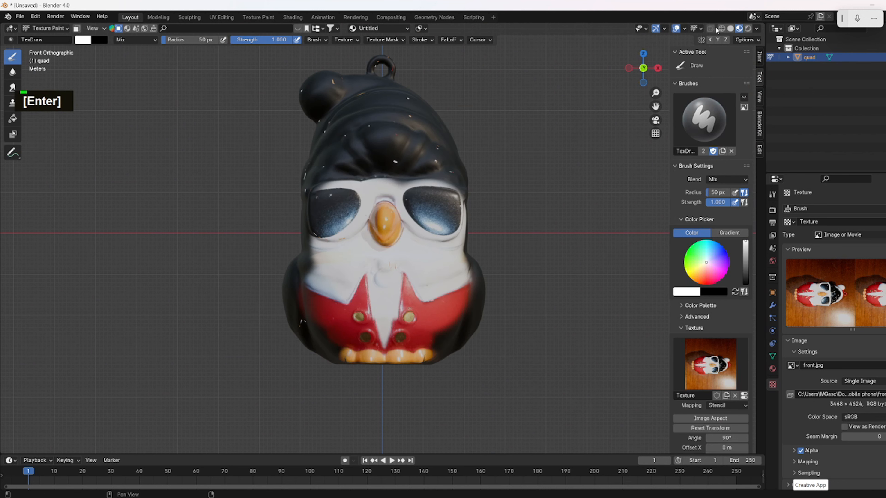
pyautogui.click(722, 29)
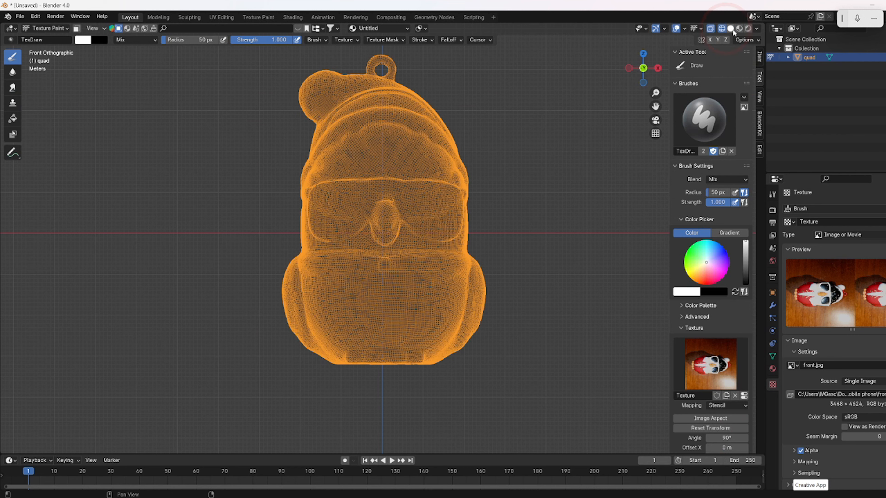